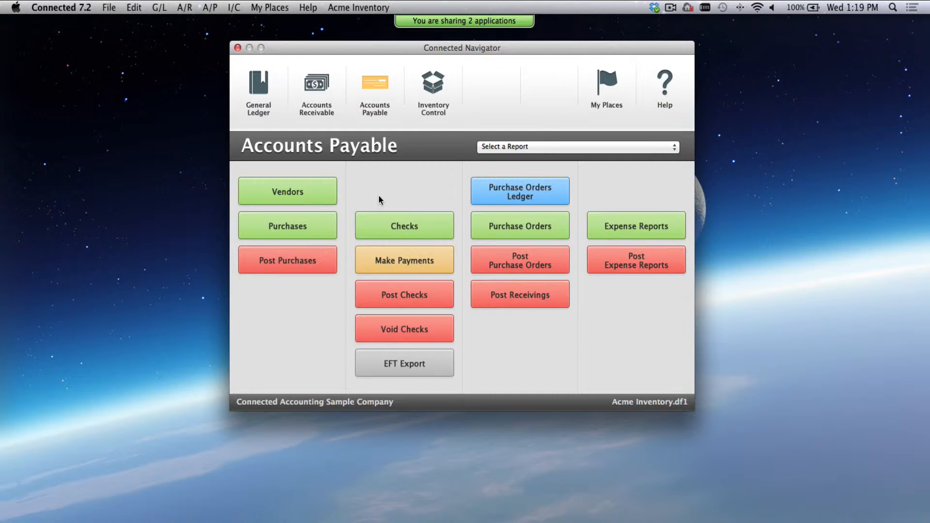
# - Open vendor 1000, General Office Supplies Ltd., from the Quick Find list of all vendors
pyautogui.click(316, 199)
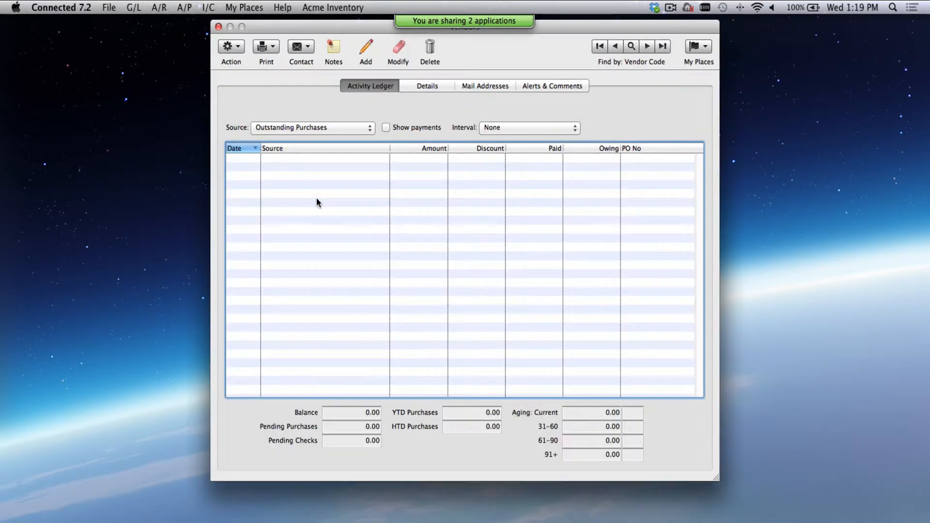
pyautogui.moveTo(581, 25); pyautogui.dragTo(579, 47)
pyautogui.click(629, 69)
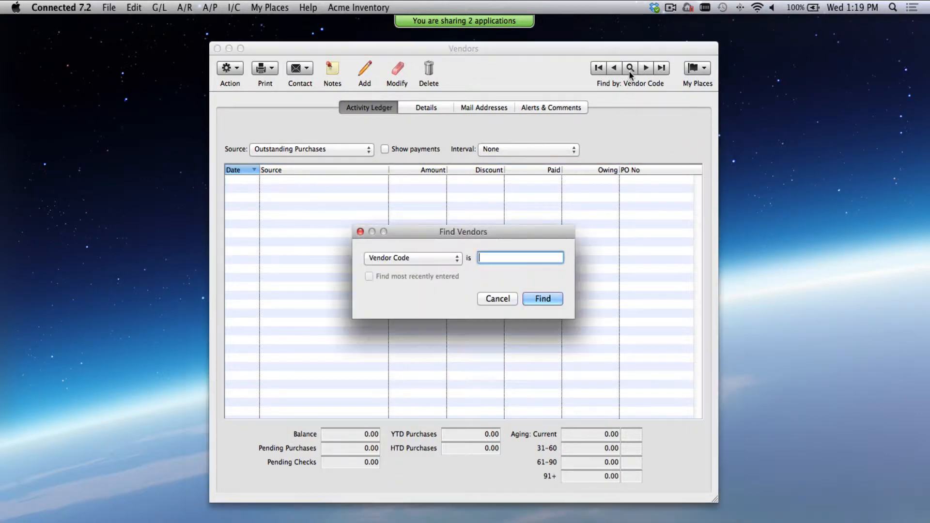
pyautogui.press('Return')
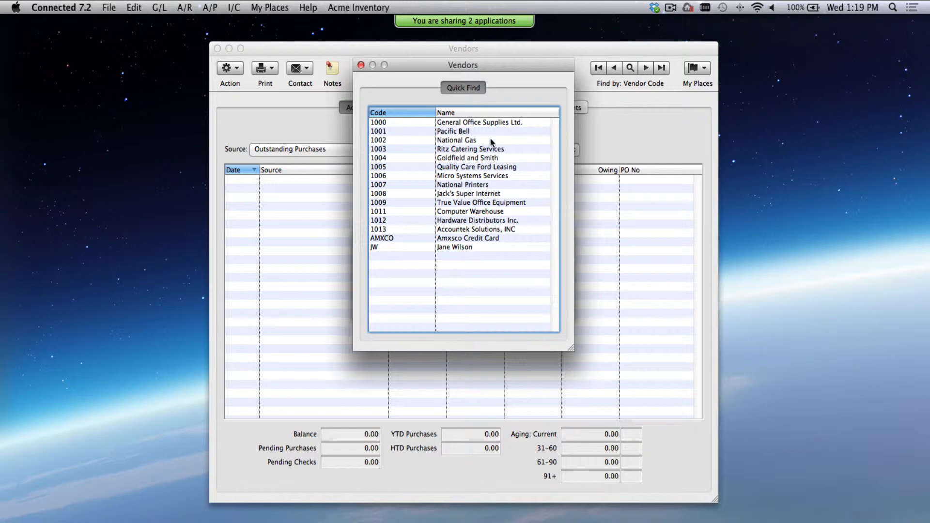
pyautogui.click(470, 115)
pyautogui.click(411, 112)
pyautogui.doubleClick(461, 122)
# - Confirm EFT Export is on in General Office Supplies Ltd.'s Details, then close the Vendors window
pyautogui.click(421, 112)
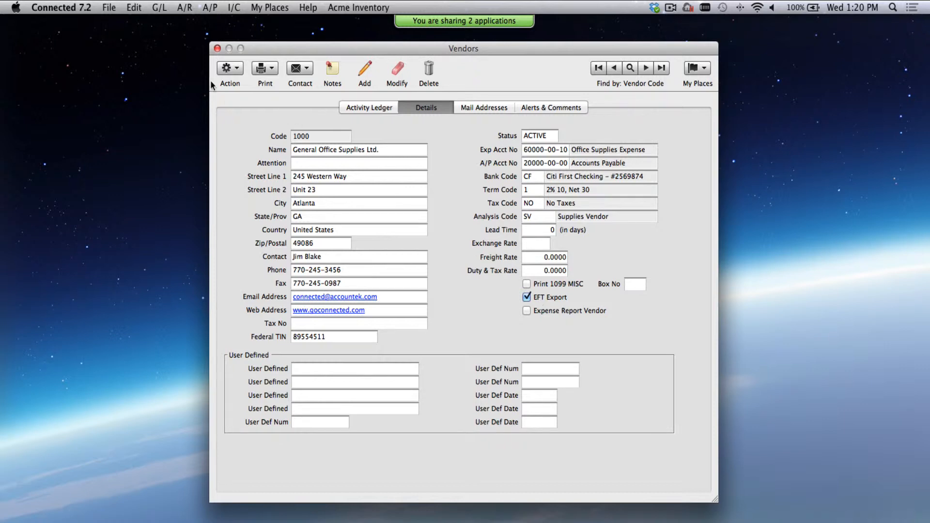
pyautogui.click(217, 49)
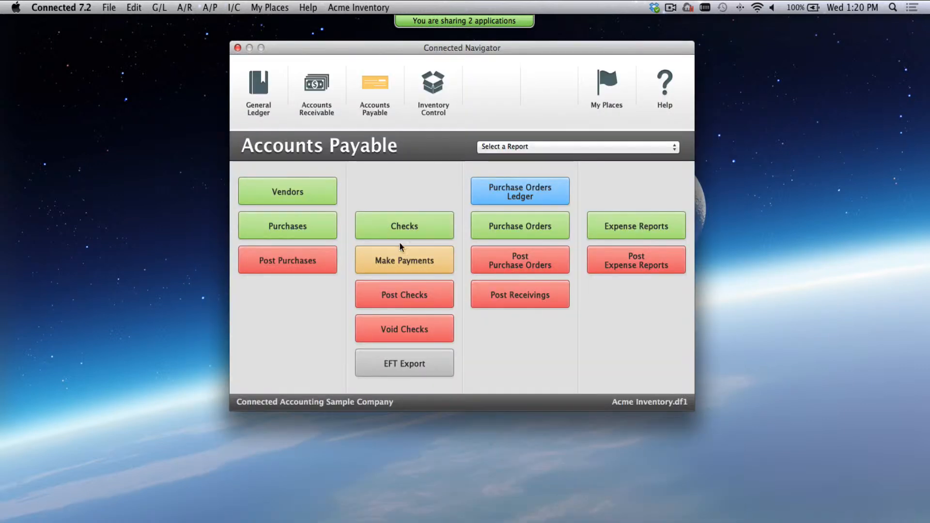
# - Bring up the Checks page of A/P Defaults, showing EFT vendor payments and next number 200006
pyautogui.click(110, 8)
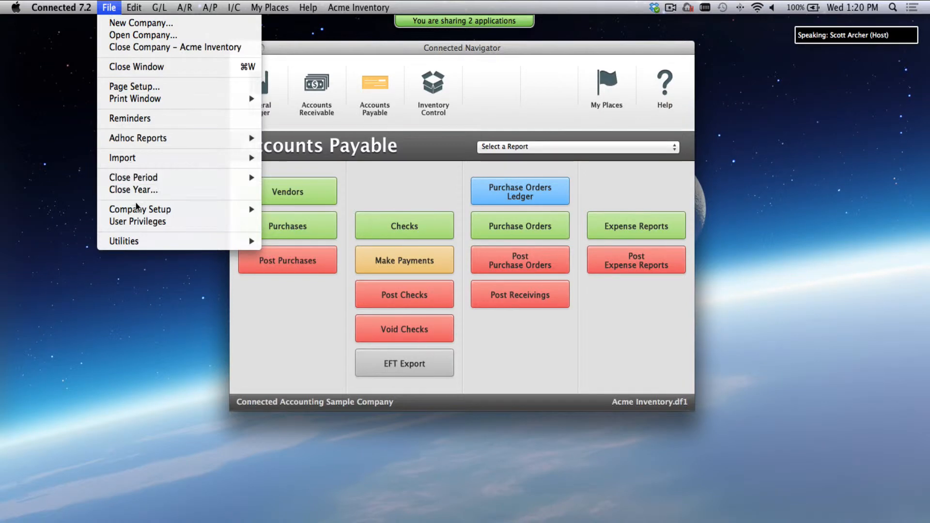
pyautogui.moveTo(164, 211)
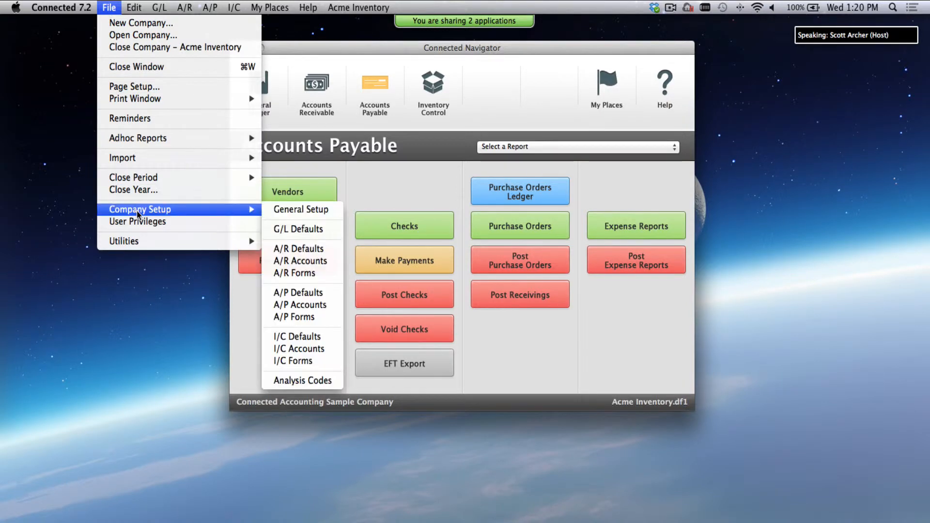
pyautogui.click(321, 294)
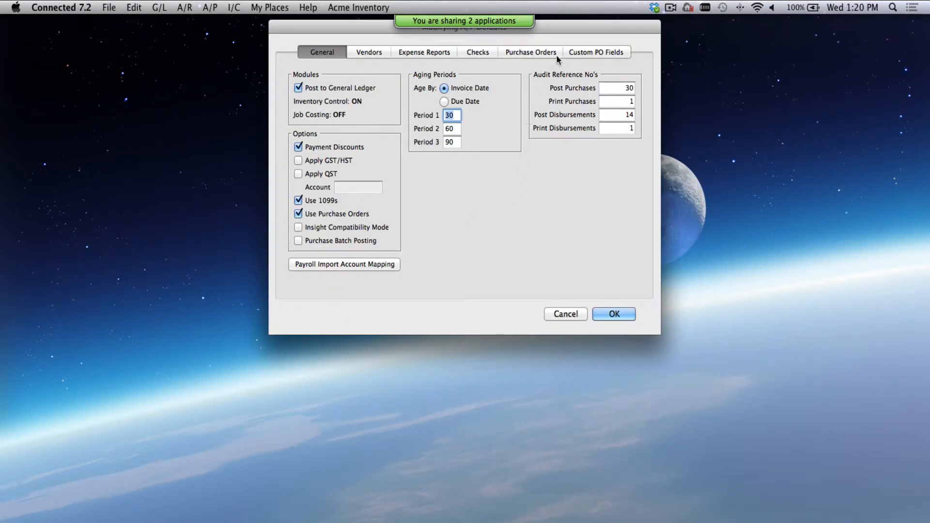
pyautogui.click(476, 55)
pyautogui.moveTo(591, 30); pyautogui.dragTo(588, 77)
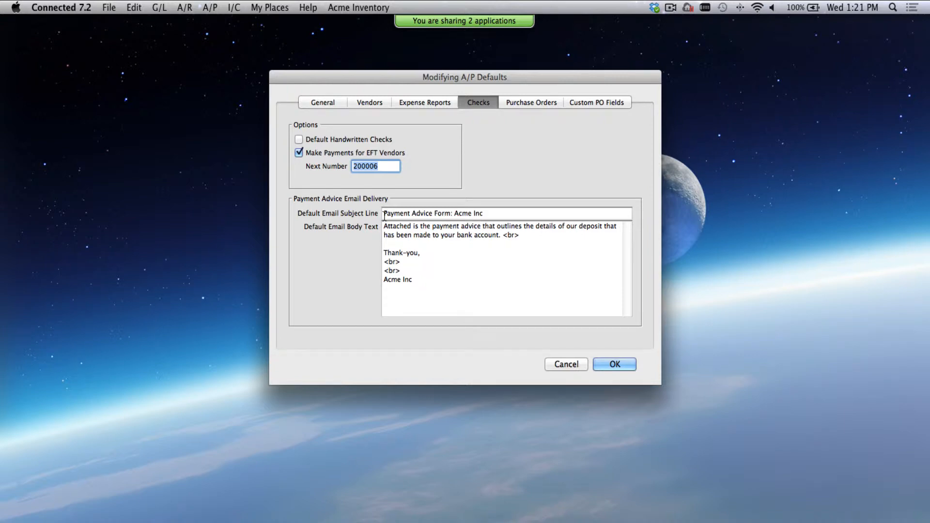
# - Insert two blank lines above the default payment advice email body text
pyautogui.moveTo(490, 214); pyautogui.dragTo(385, 214)
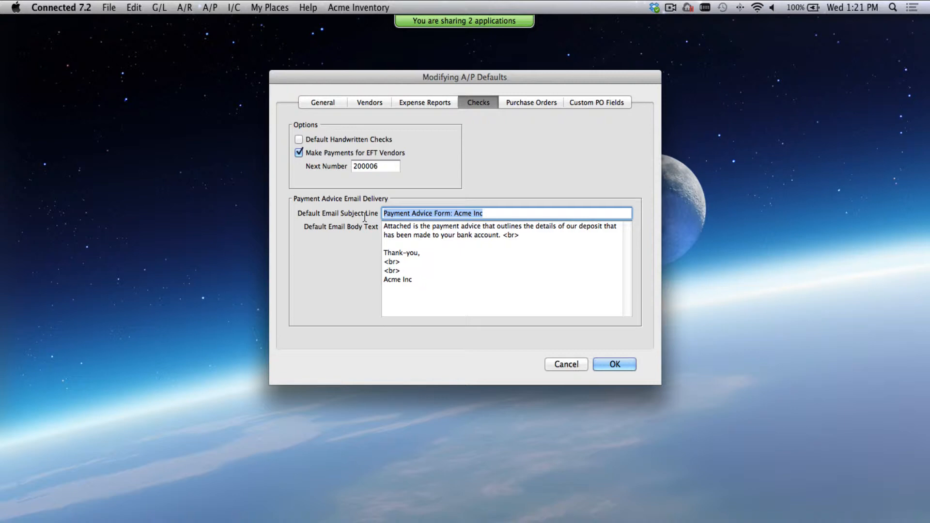
pyautogui.moveTo(520, 235); pyautogui.dragTo(376, 232)
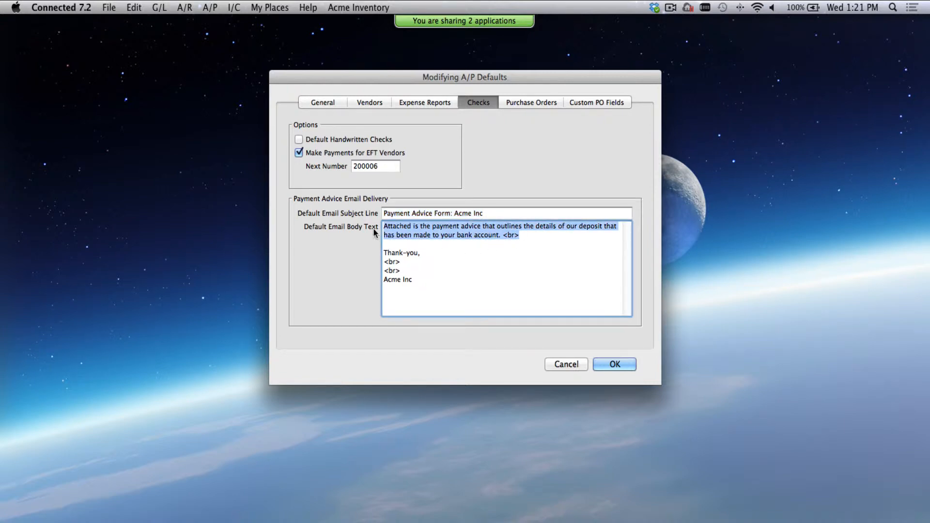
pyautogui.click(373, 229)
pyautogui.press('Return')
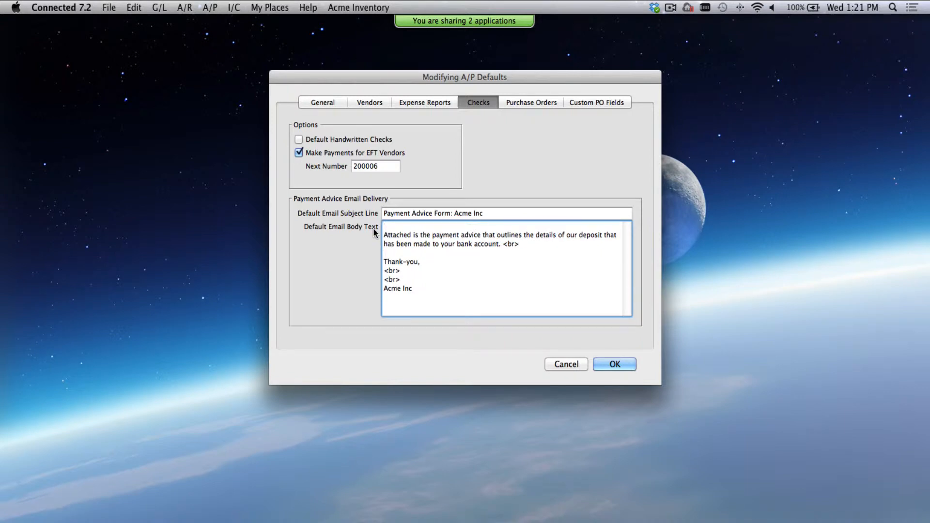
pyautogui.press('Return')
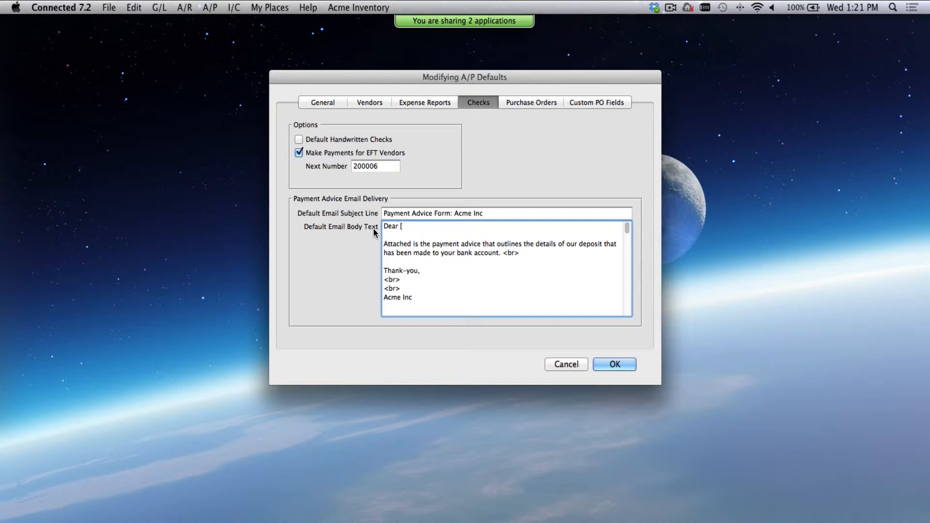
# - Type the 'Dear [FAP_VENDORNAME]' greeting, then cancel A/P Defaults without saving
pyautogui.write('FAP_VENDORNAME')
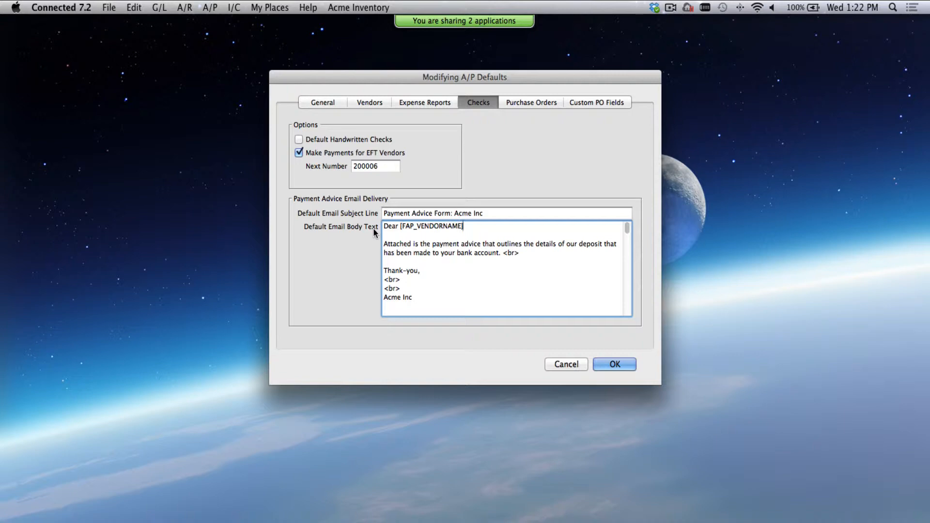
pyautogui.moveTo(400, 226); pyautogui.dragTo(464, 227)
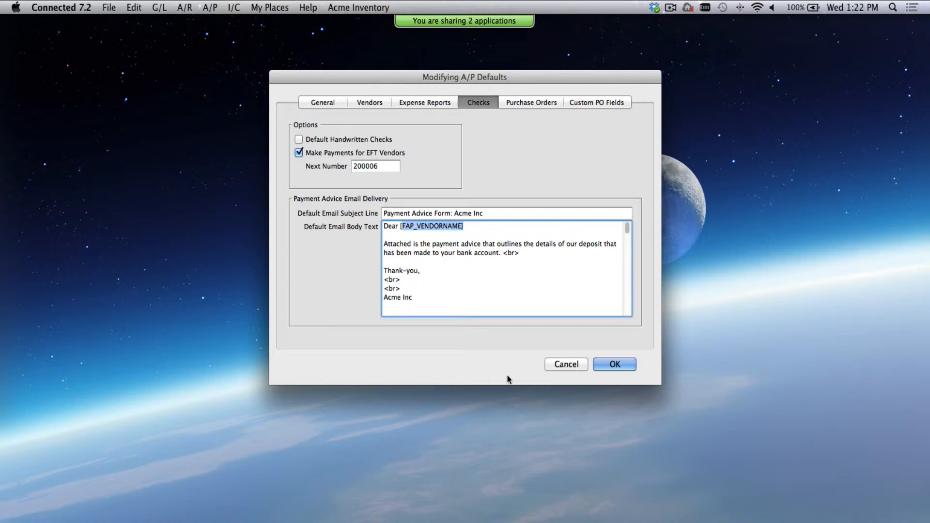
pyautogui.click(565, 364)
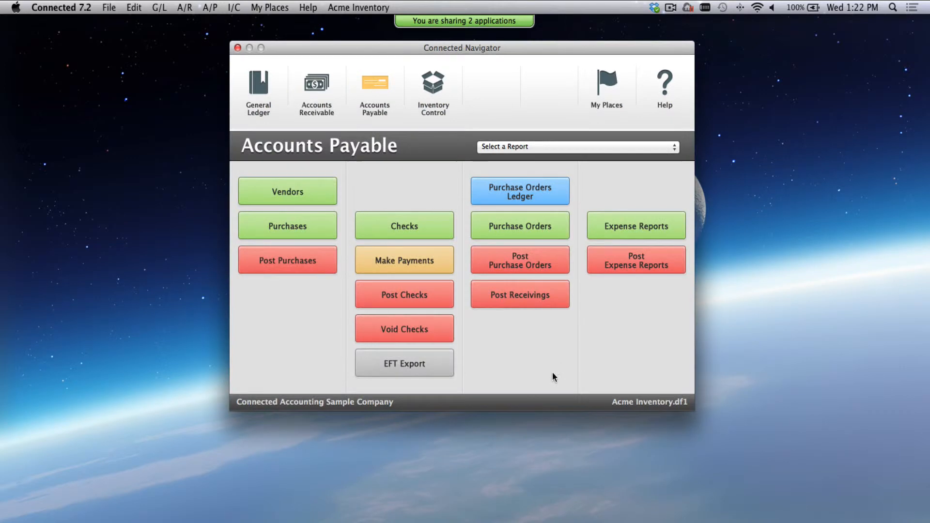
# - Customize Plain Paper Payment Advice from the A/P Forms Payment Advice list
pyautogui.click(109, 7)
pyautogui.moveTo(176, 210)
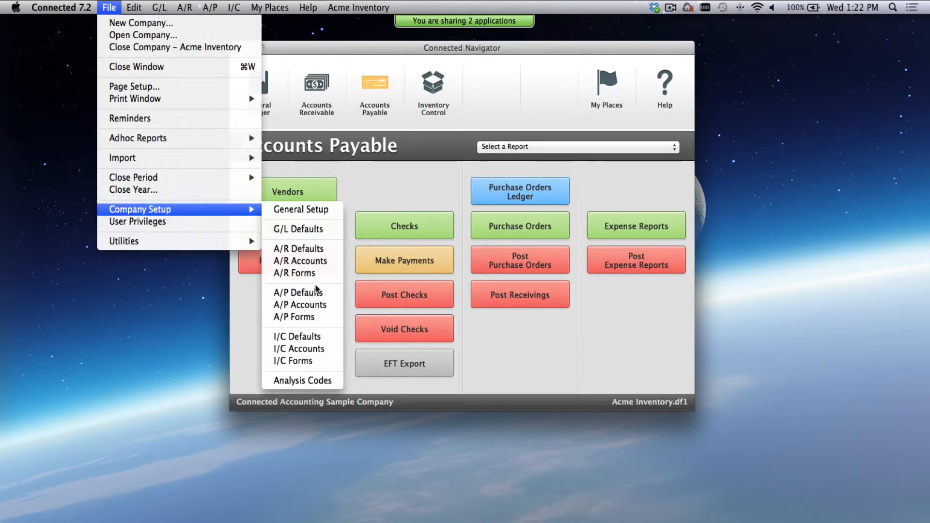
pyautogui.click(316, 320)
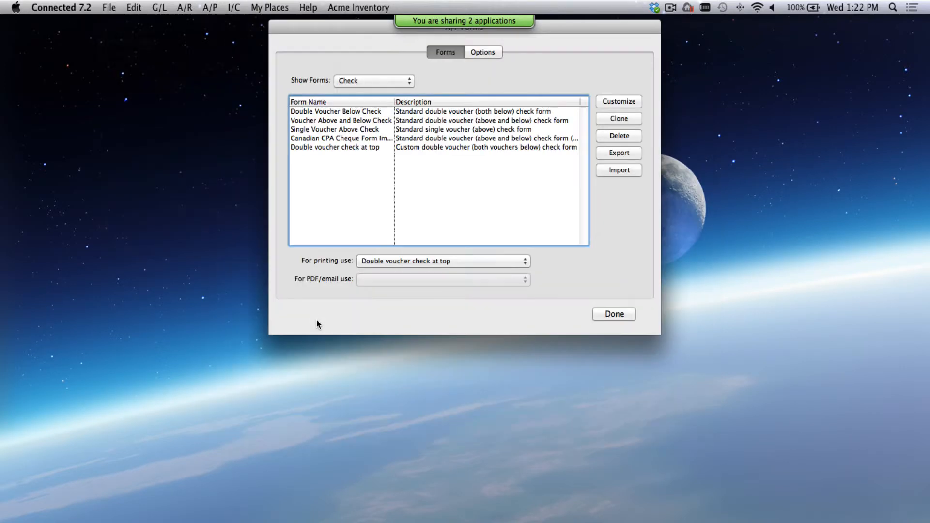
pyautogui.moveTo(356, 24); pyautogui.dragTo(374, 72)
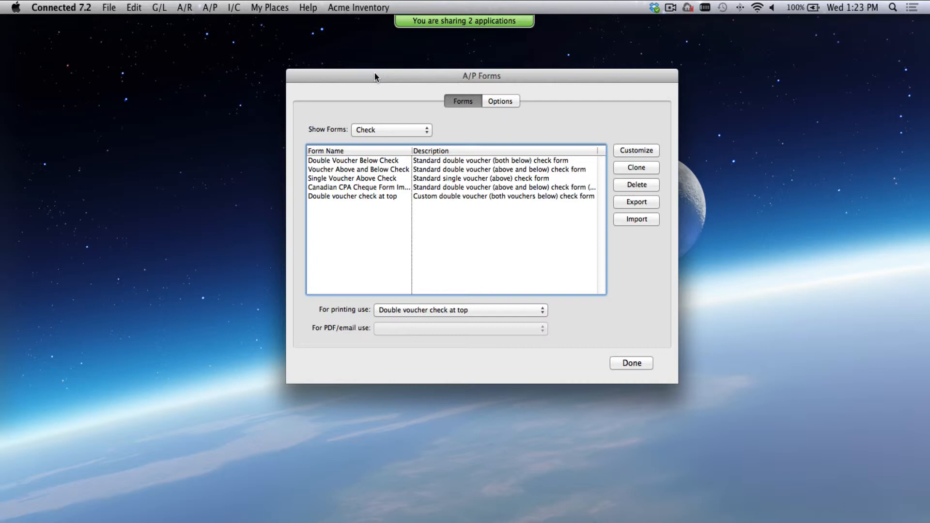
pyautogui.click(392, 129)
pyautogui.click(397, 142)
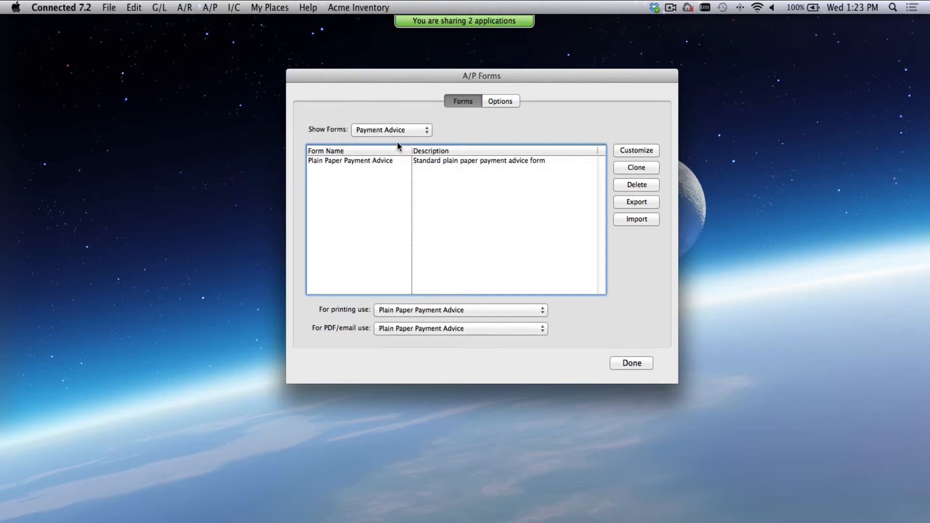
pyautogui.click(371, 160)
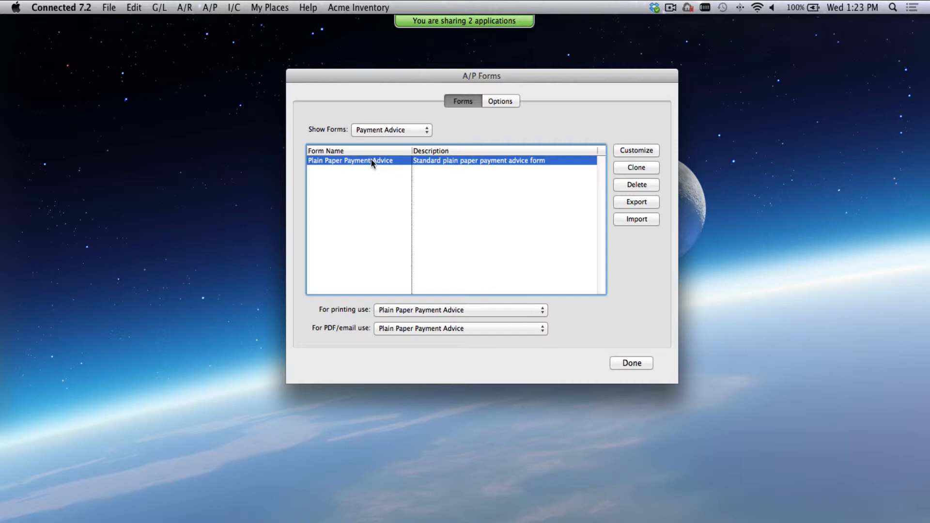
pyautogui.click(637, 151)
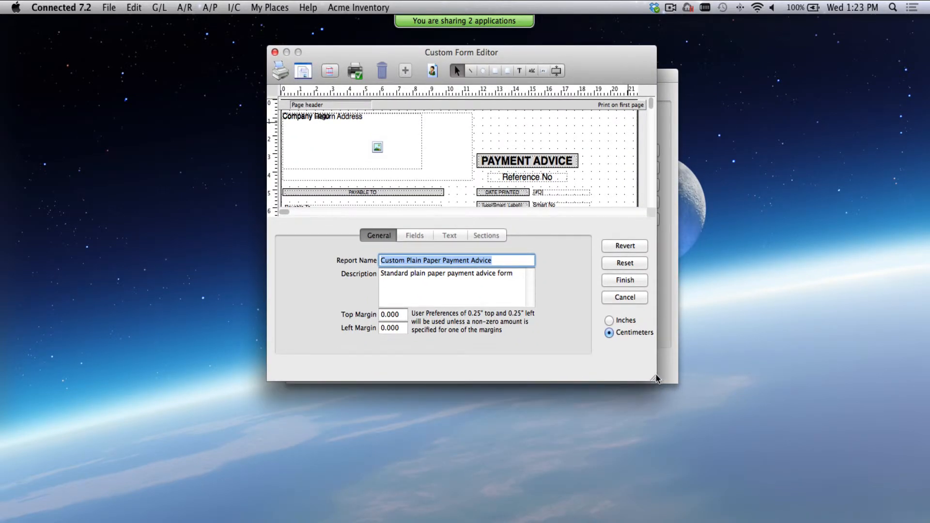
# - Enlarge the form editor to inspect the Custom Plain Paper Payment Advice layout, then cancel
pyautogui.moveTo(653, 377); pyautogui.dragTo(686, 522)
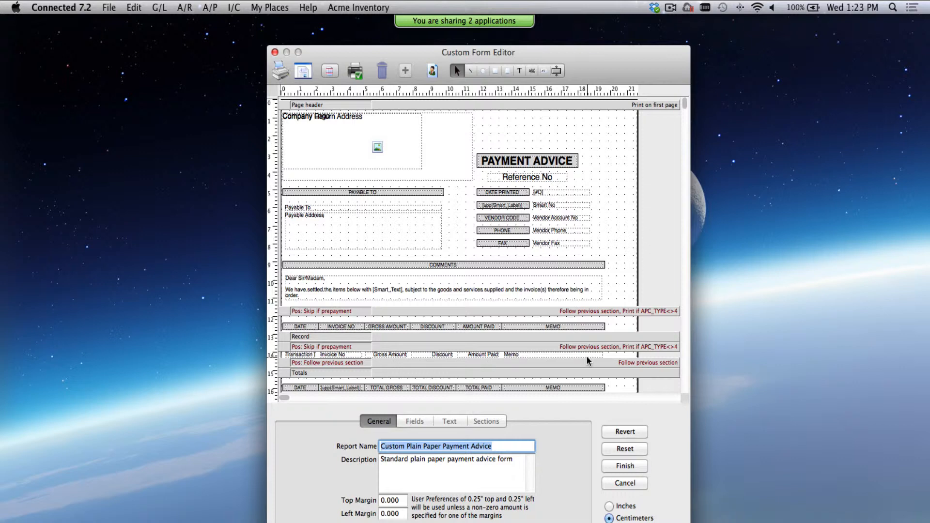
pyautogui.click(625, 483)
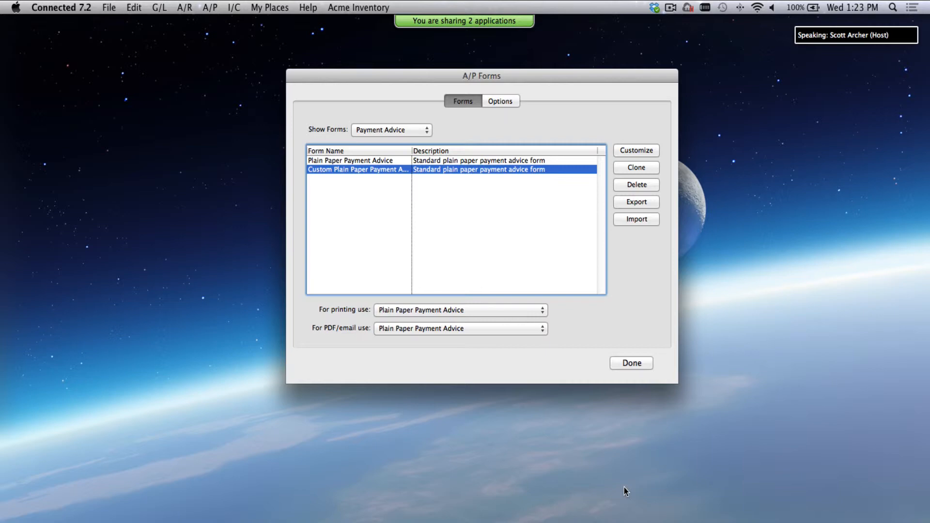
# - List EFT Export forms, select Sample EFT Export, and close A/P Forms with Done
pyautogui.click(380, 129)
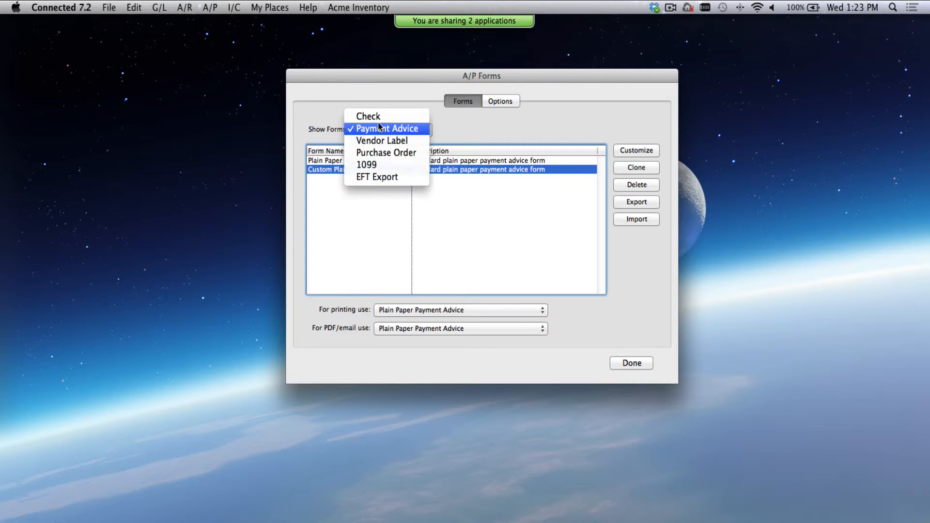
pyautogui.click(390, 179)
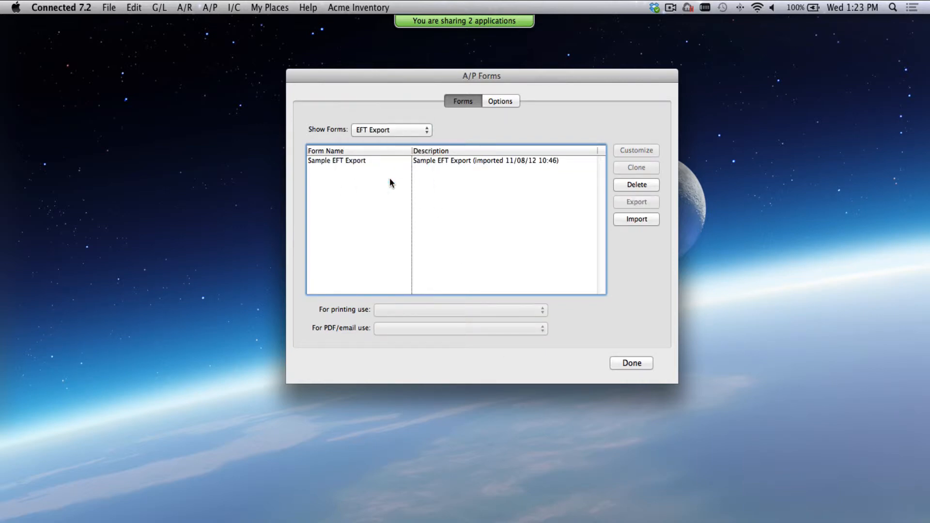
pyautogui.click(370, 163)
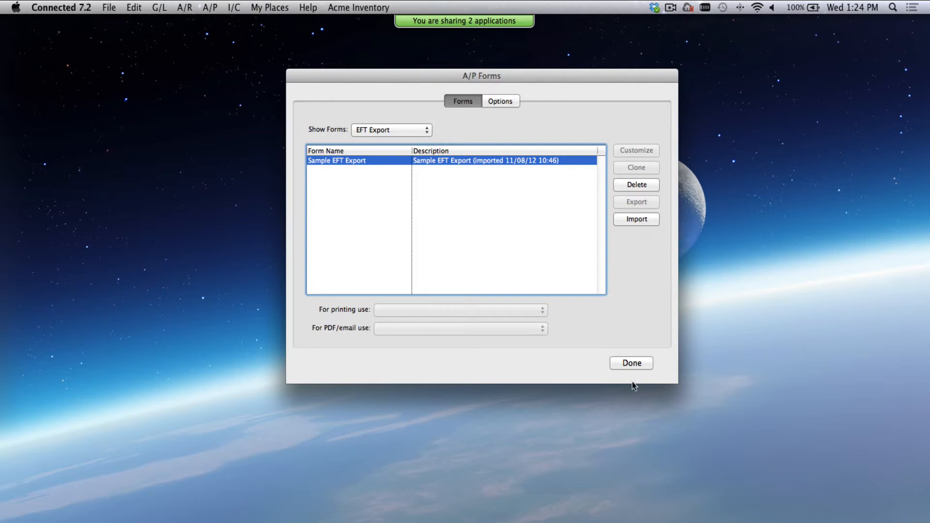
pyautogui.click(628, 364)
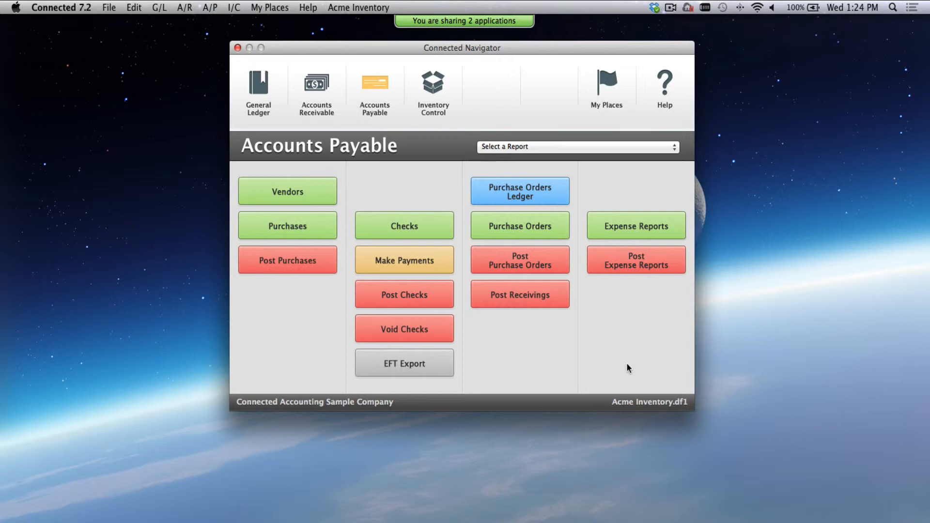
# - Load purchases due by 01/08/14 for all vendors in Make Payments
pyautogui.click(420, 267)
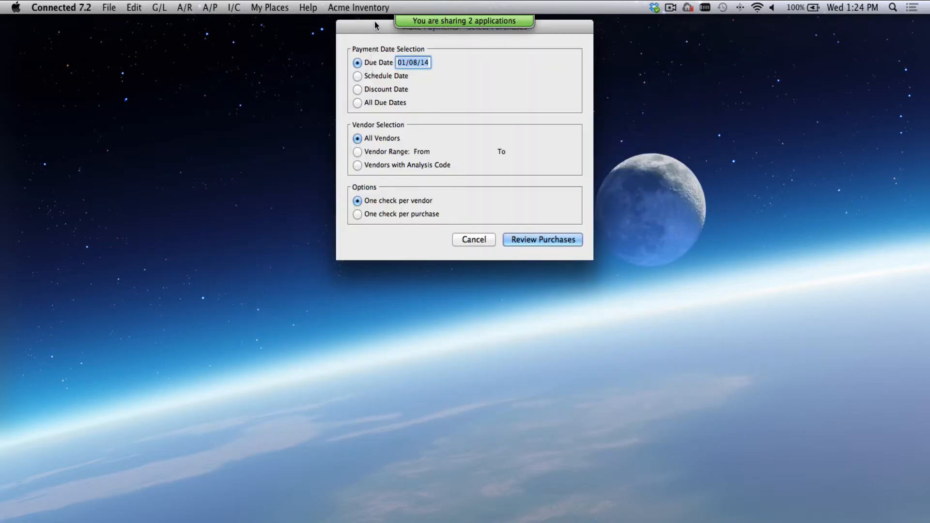
pyautogui.click(549, 299)
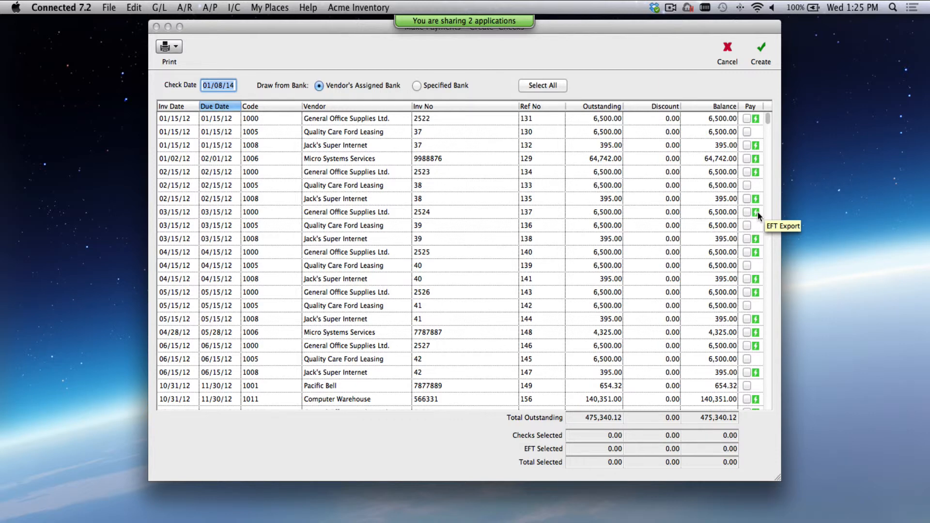
# - Select all invoices, create checks totalling 475,340.12, and review unposted checks in Post Checks
pyautogui.click(535, 85)
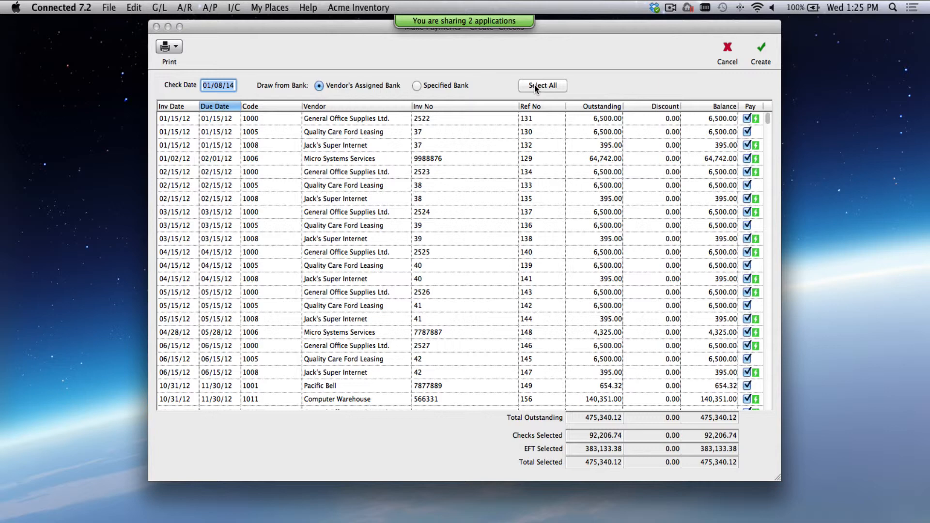
pyautogui.click(761, 54)
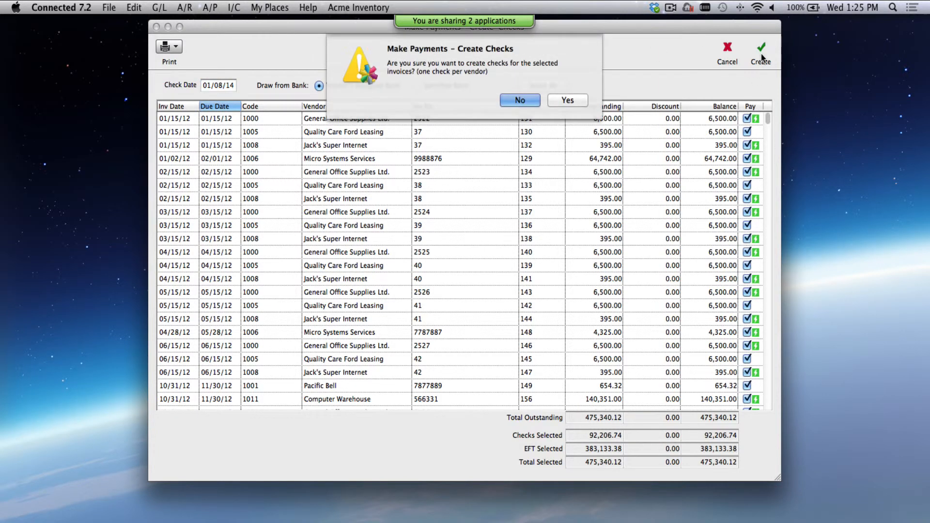
pyautogui.click(566, 100)
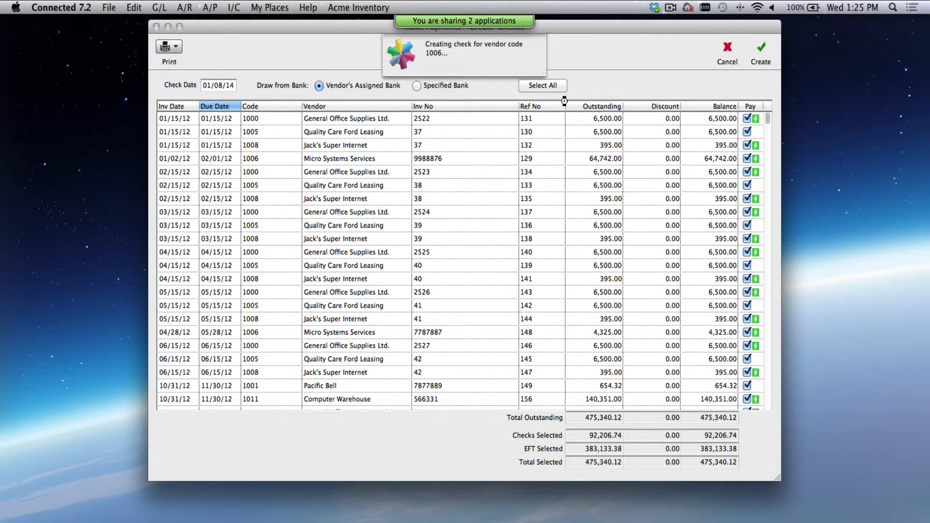
pyautogui.click(565, 96)
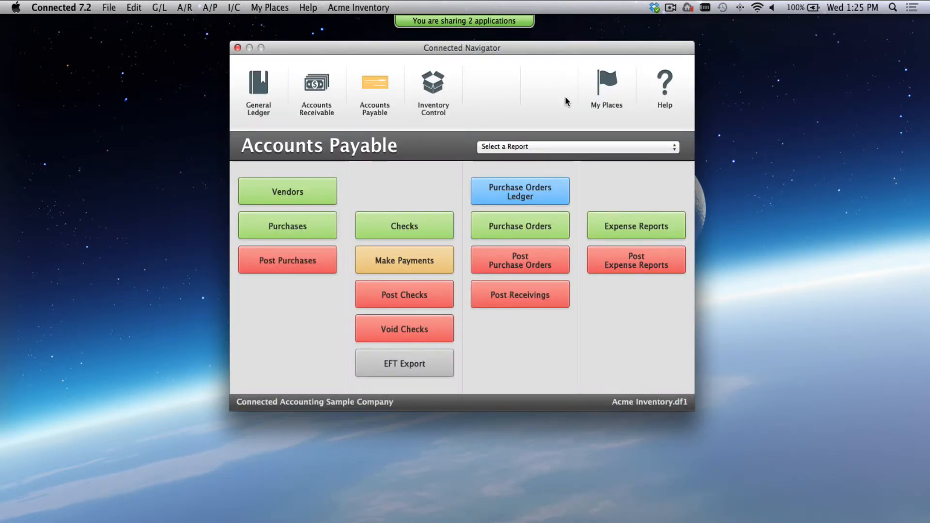
pyautogui.click(438, 298)
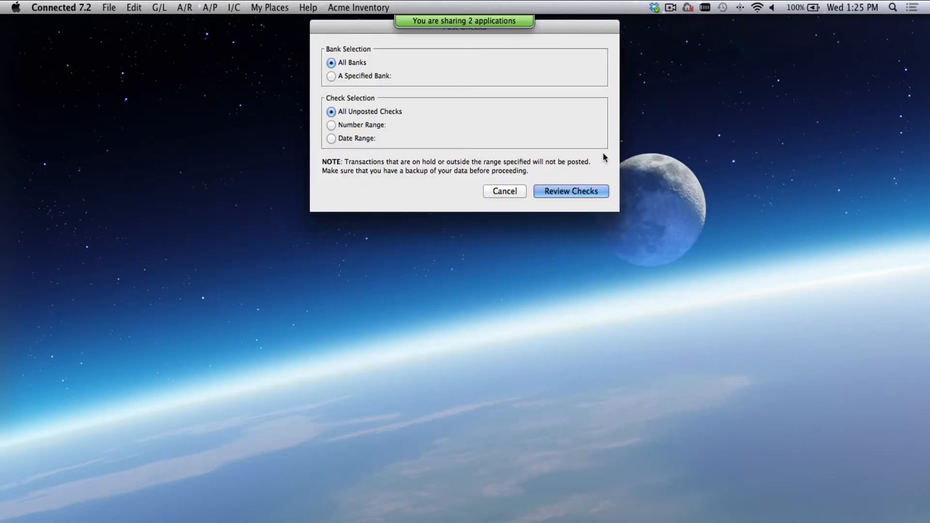
pyautogui.click(589, 212)
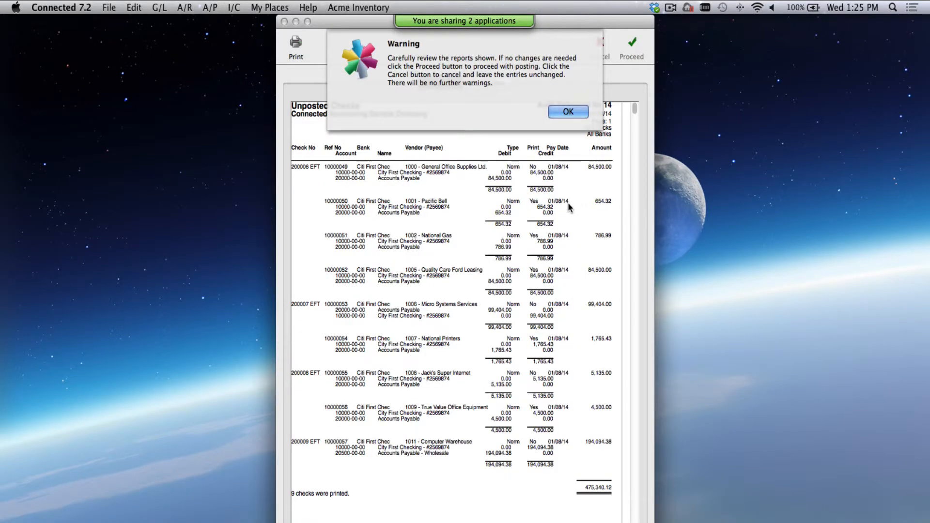
# - Review the unposted checks: EFT payments numbered 200007–200009, paper checks unnumbered, then continue to check printing
pyautogui.click(566, 113)
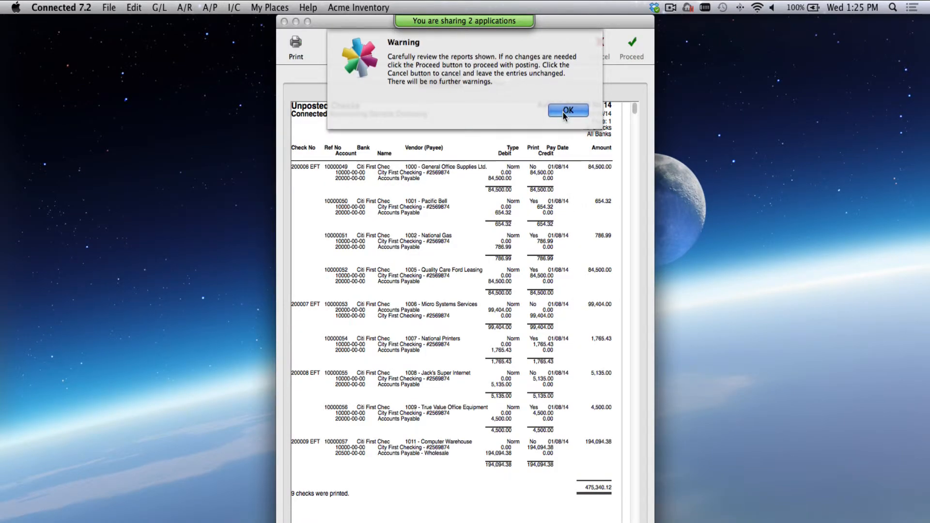
pyautogui.click(306, 443)
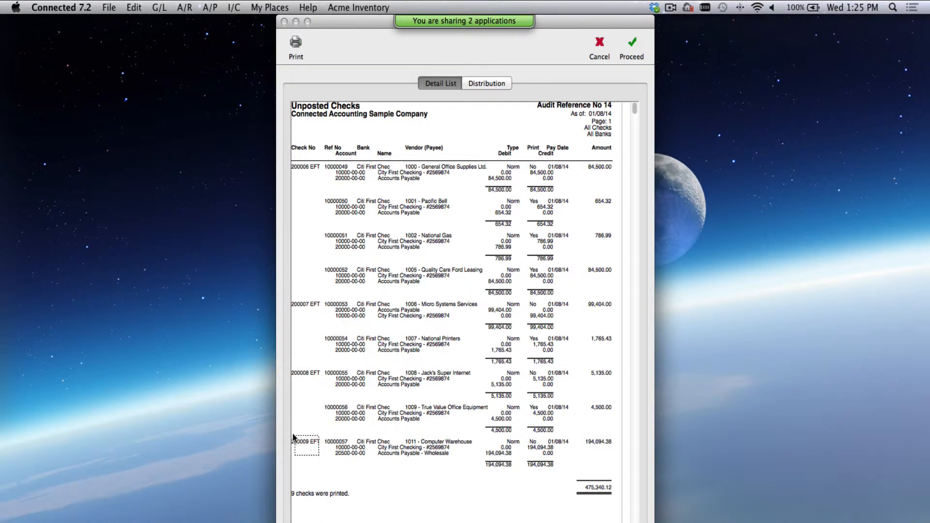
pyautogui.click(317, 377)
pyautogui.click(317, 313)
pyautogui.click(301, 200)
pyautogui.click(317, 271)
pyautogui.click(292, 338)
pyautogui.click(295, 401)
pyautogui.click(631, 52)
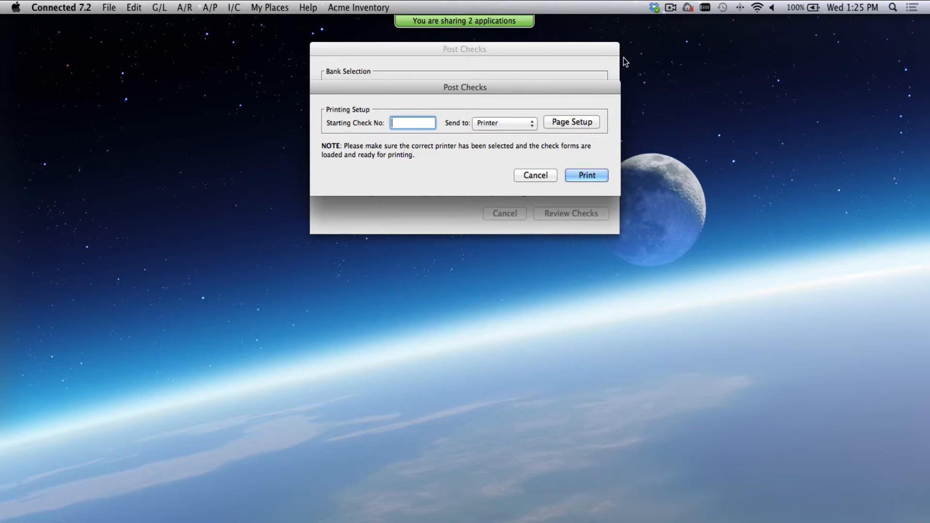
# - Print the checks to the screen starting from check number 1
pyautogui.write('1')
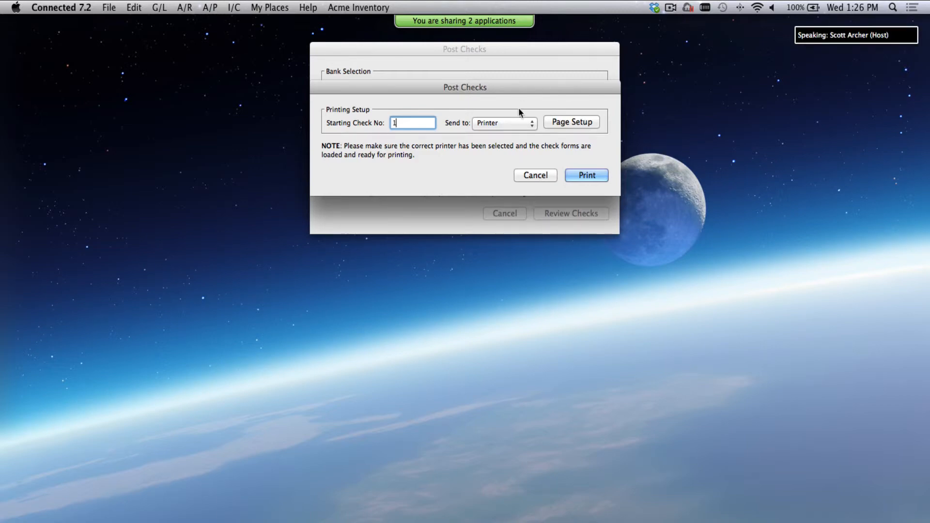
pyautogui.click(506, 123)
pyautogui.click(502, 135)
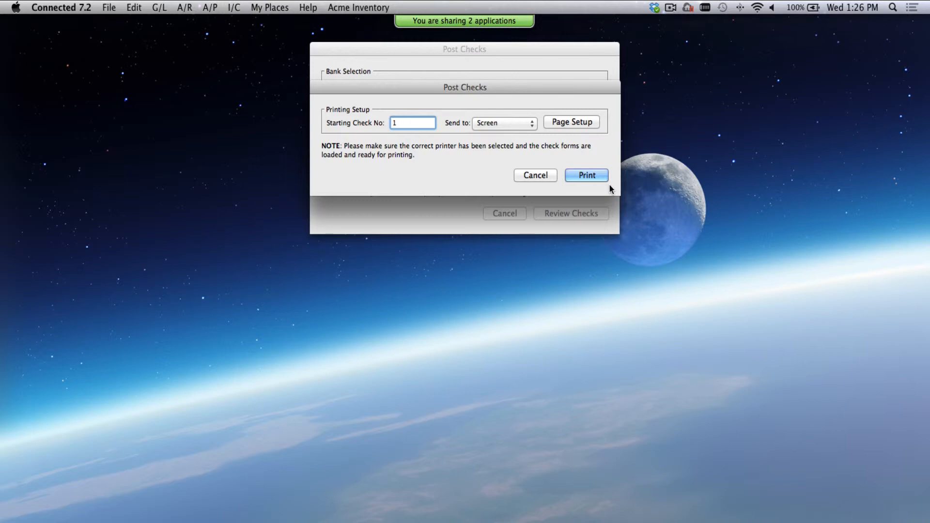
pyautogui.click(590, 175)
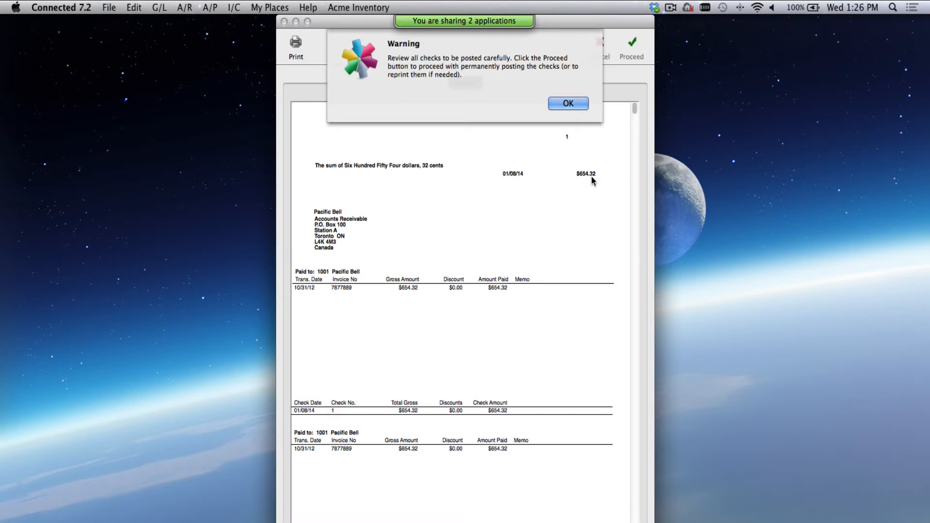
# - Review the on-screen check preview with EFT payments shown as VOID, then continue to posting
pyautogui.click(578, 102)
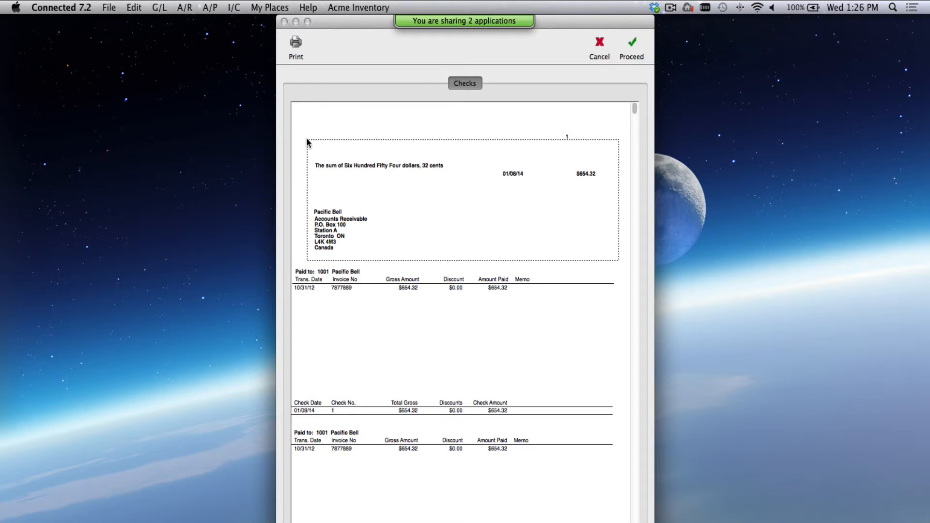
pyautogui.scroll(-3, 408, 175)
pyautogui.scroll(-3, 408, 177)
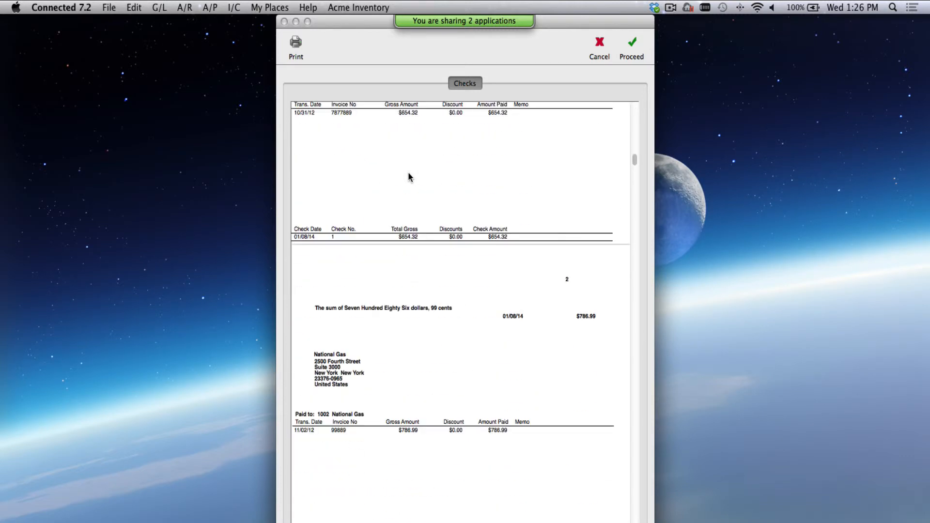
pyautogui.scroll(-8, 599, 401)
pyautogui.scroll(-2, 599, 402)
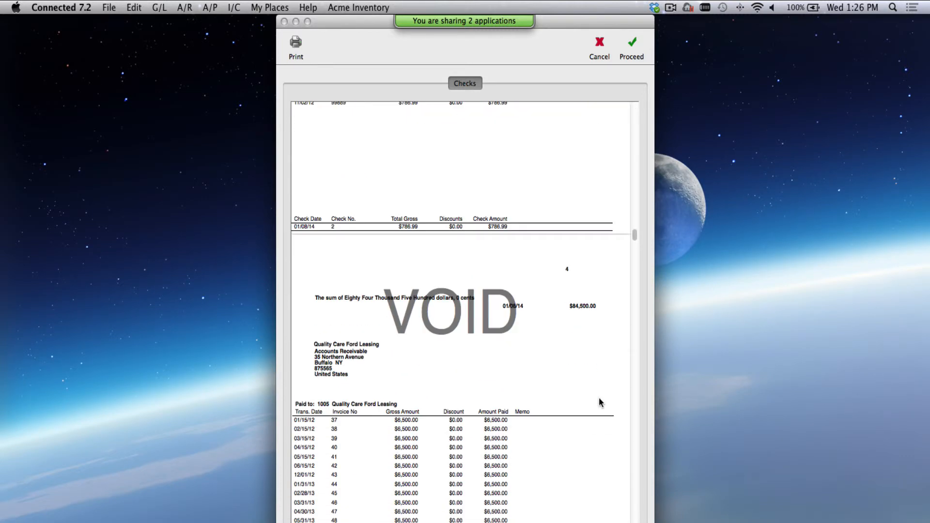
pyautogui.scroll(3, 599, 402)
pyautogui.hscroll(1, 600, 402)
pyautogui.scroll(-4, 599, 402)
pyautogui.hscroll(-1, 600, 402)
pyautogui.scroll(-8, 599, 401)
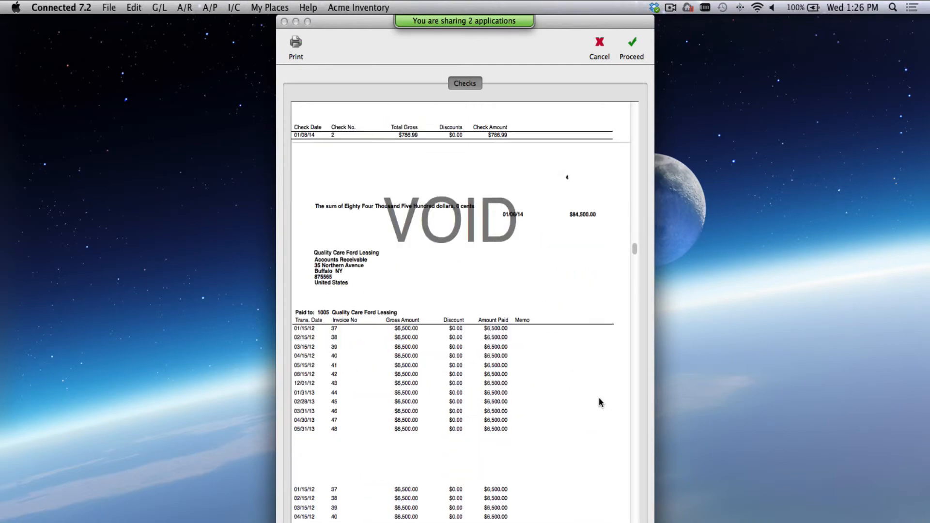
pyautogui.scroll(-10, 600, 402)
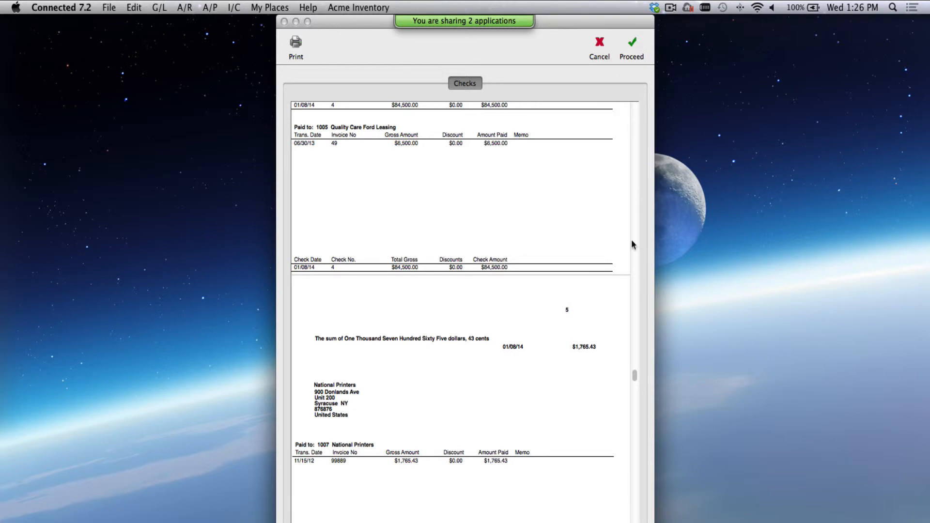
pyautogui.click(631, 41)
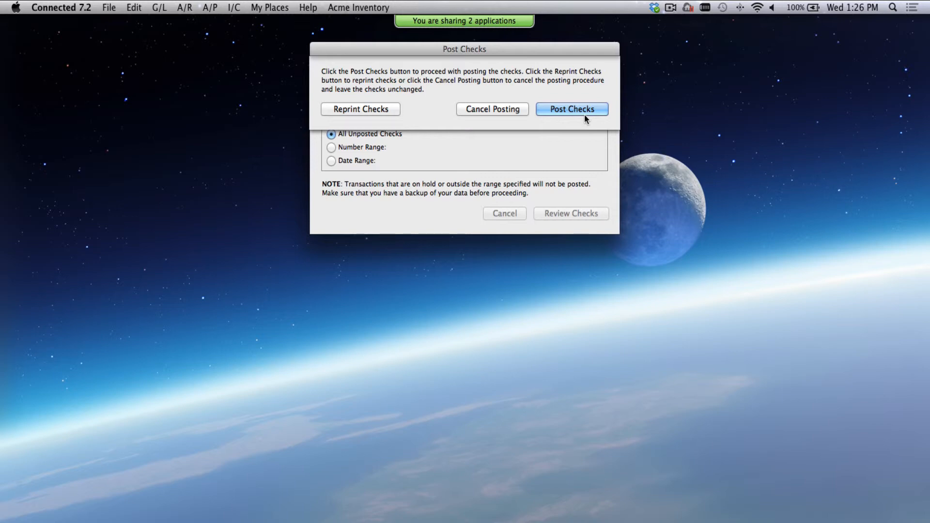
# - Post the nine checks and acknowledge the '9 checks were posted' confirmation
pyautogui.click(584, 115)
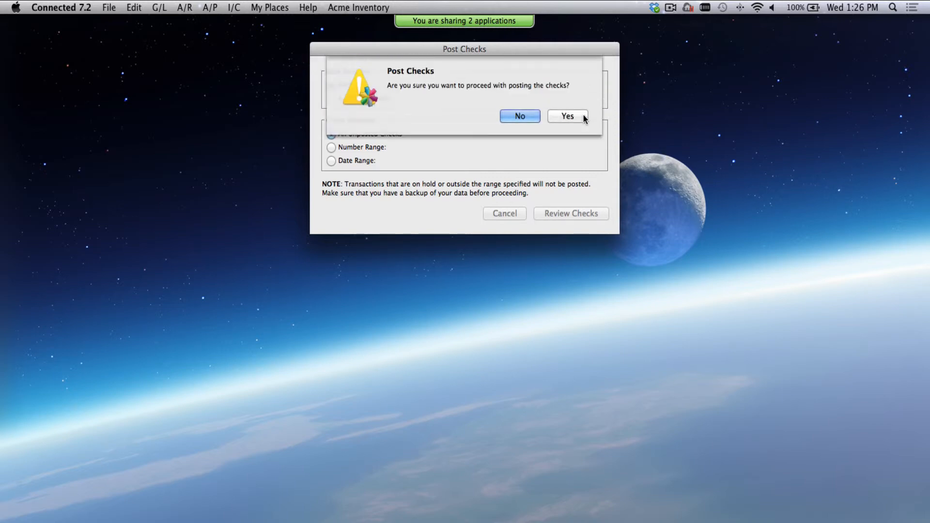
pyautogui.click(568, 116)
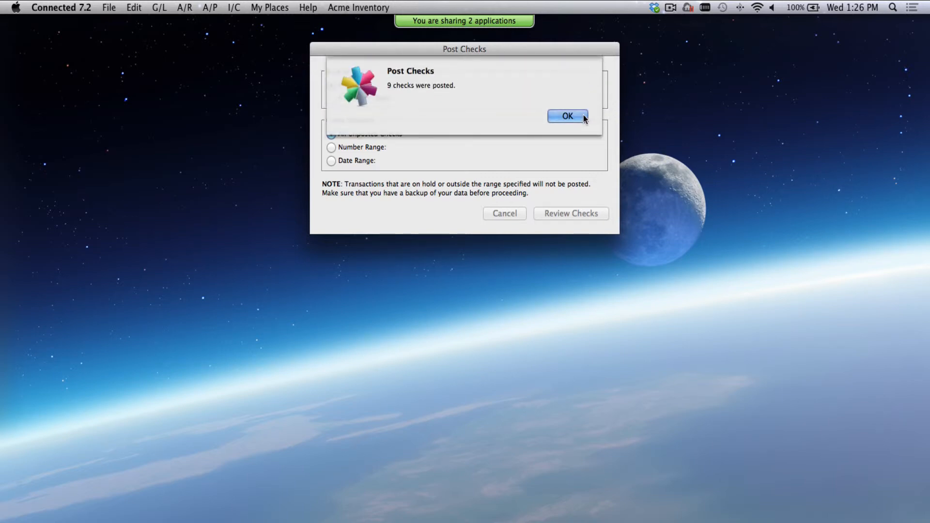
pyautogui.click(573, 117)
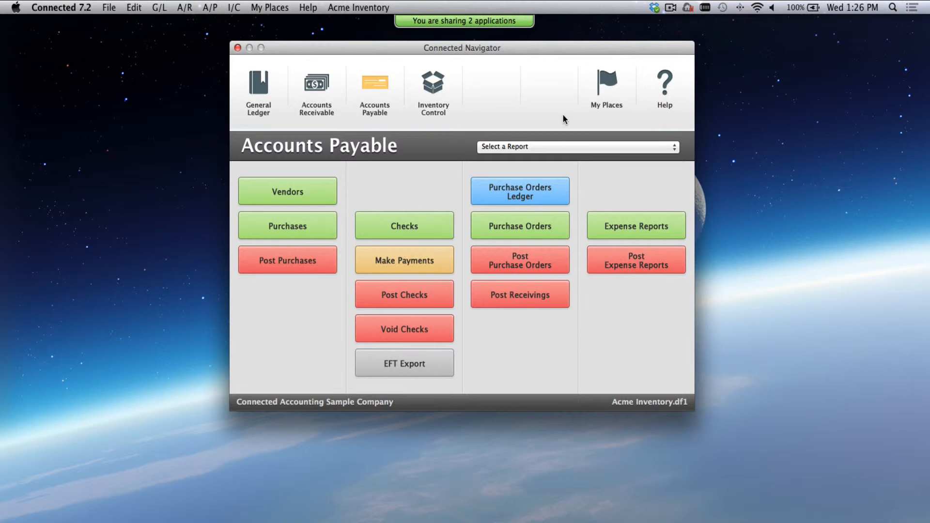
# - Start an EFT export for bank code CF with check dates 01/08/14
pyautogui.click(428, 370)
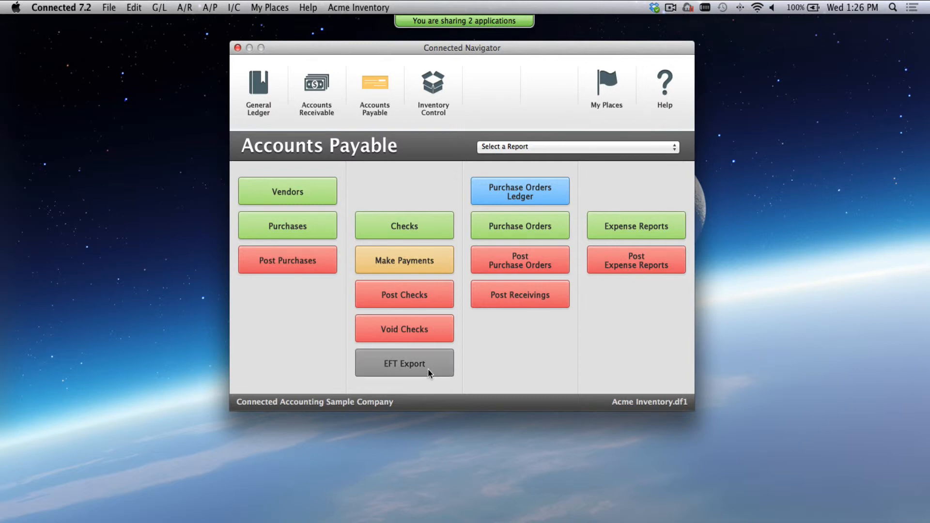
pyautogui.moveTo(385, 22); pyautogui.dragTo(387, 68)
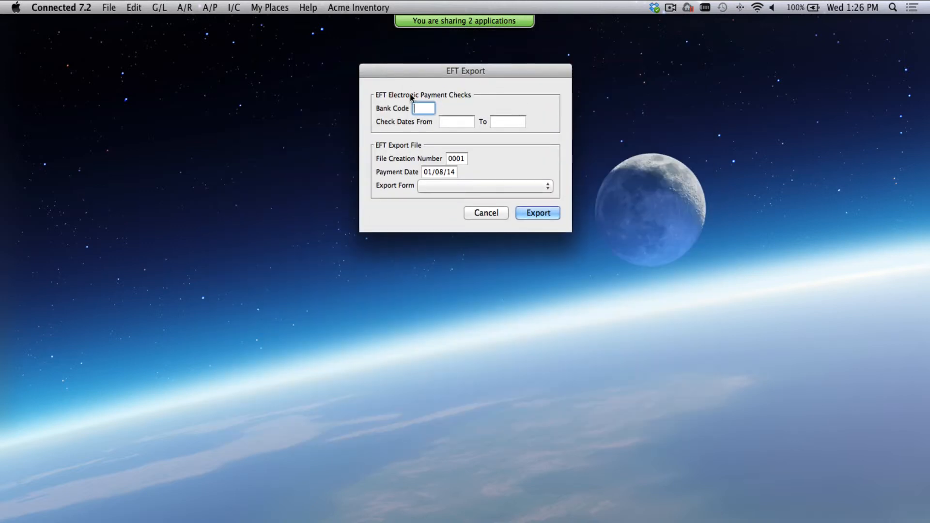
pyautogui.press('Tab')
pyautogui.doubleClick(429, 79)
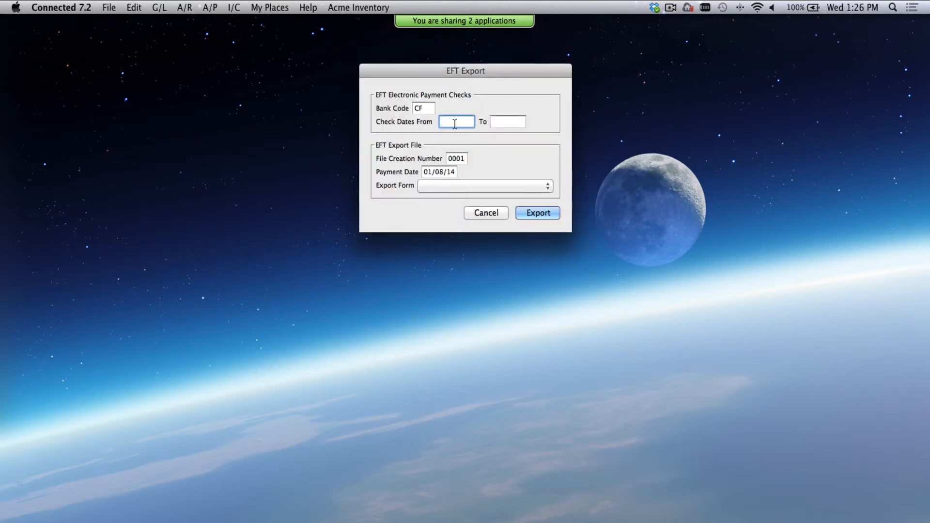
pyautogui.write('010814')
pyautogui.press('Tab')
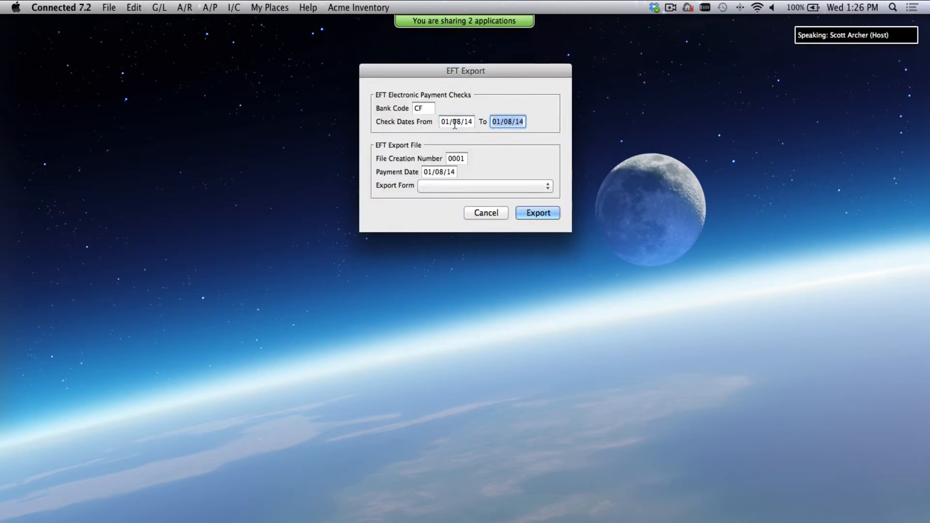
pyautogui.press('Tab')
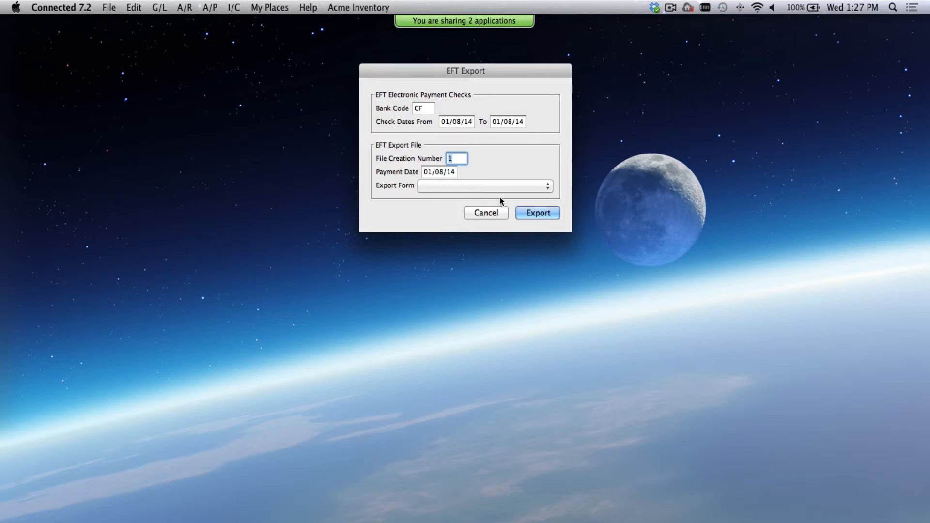
# - Create EFT export file number 1 using the Sample EFT Export form
pyautogui.click(478, 187)
pyautogui.click(478, 188)
pyautogui.click(530, 214)
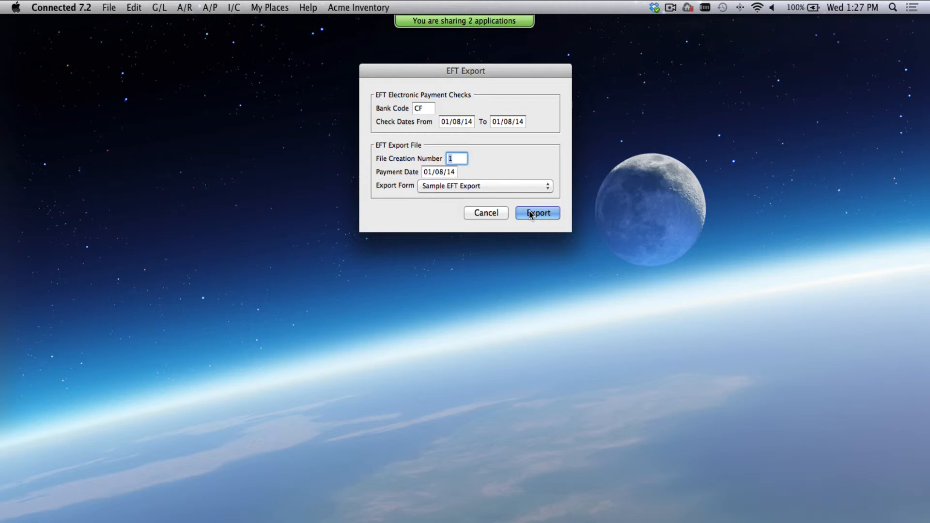
pyautogui.click(489, 218)
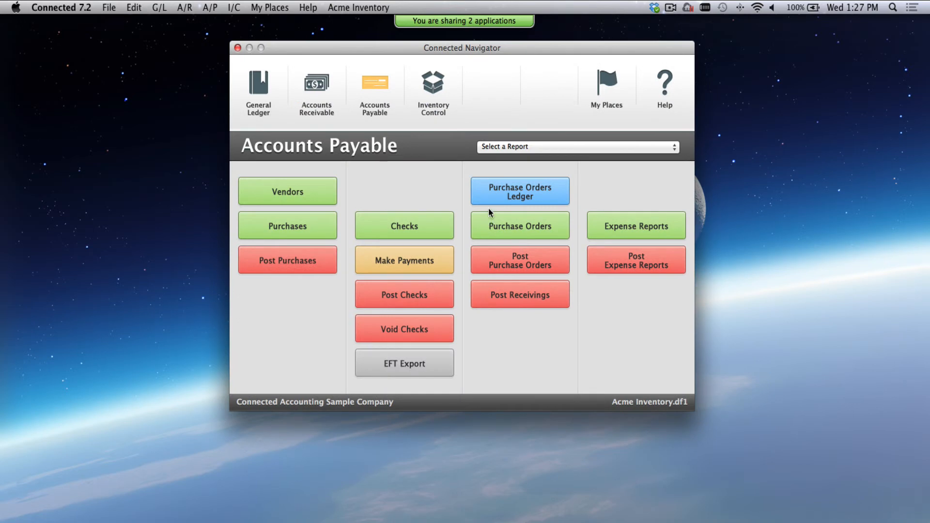
# - Print the Payment Advice report to screen for EFT Export vendors only
pyautogui.click(500, 148)
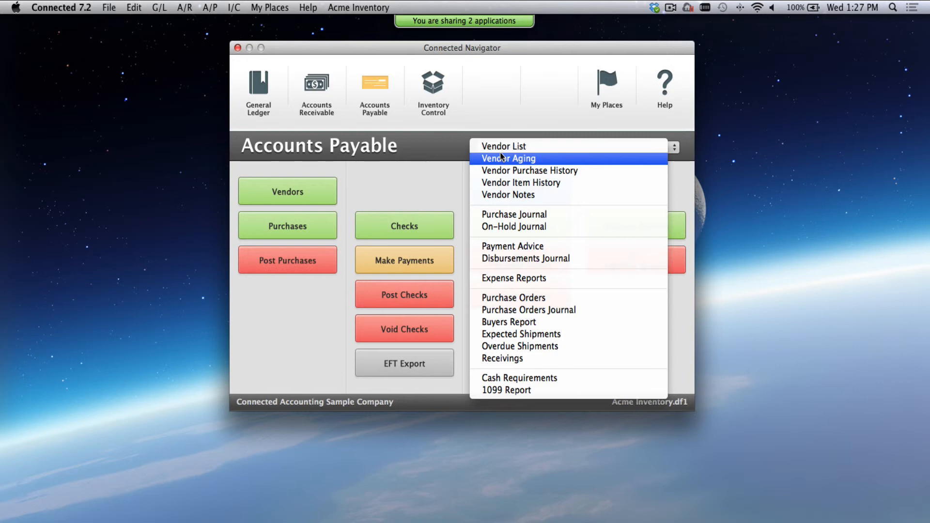
pyautogui.click(533, 245)
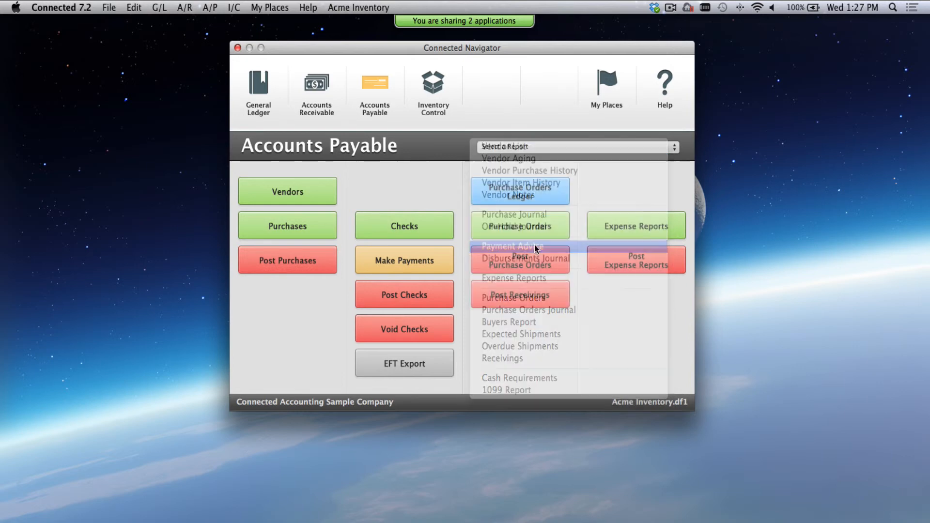
pyautogui.moveTo(563, 35); pyautogui.dragTo(563, 90)
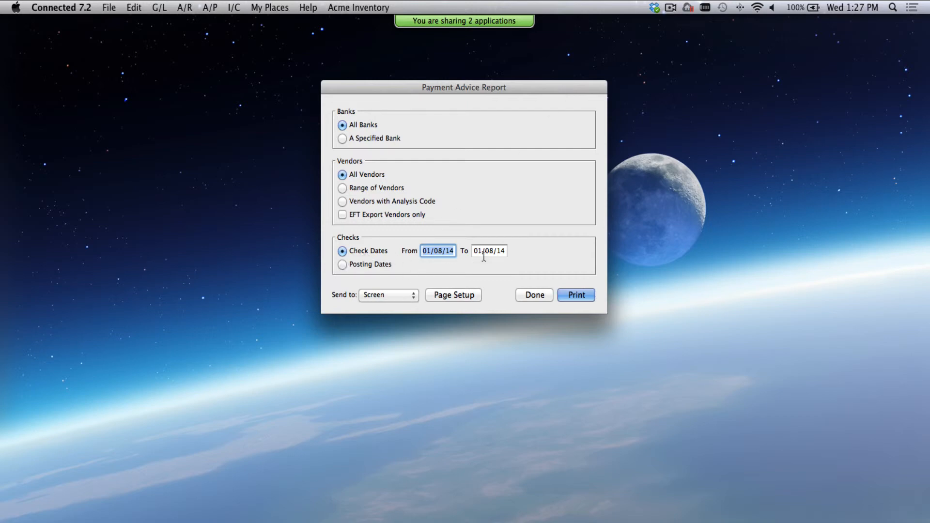
pyautogui.click(347, 216)
pyautogui.click(569, 297)
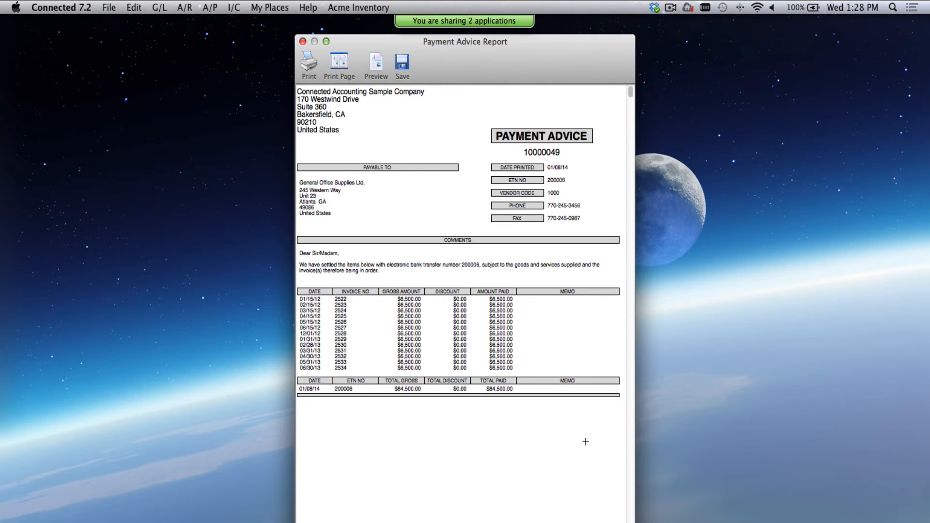
# - Review and close the advices for General Office Supplies Ltd., Micro Systems Services and Jack's Super Internet
pyautogui.moveTo(592, 454); pyautogui.dragTo(511, 309)
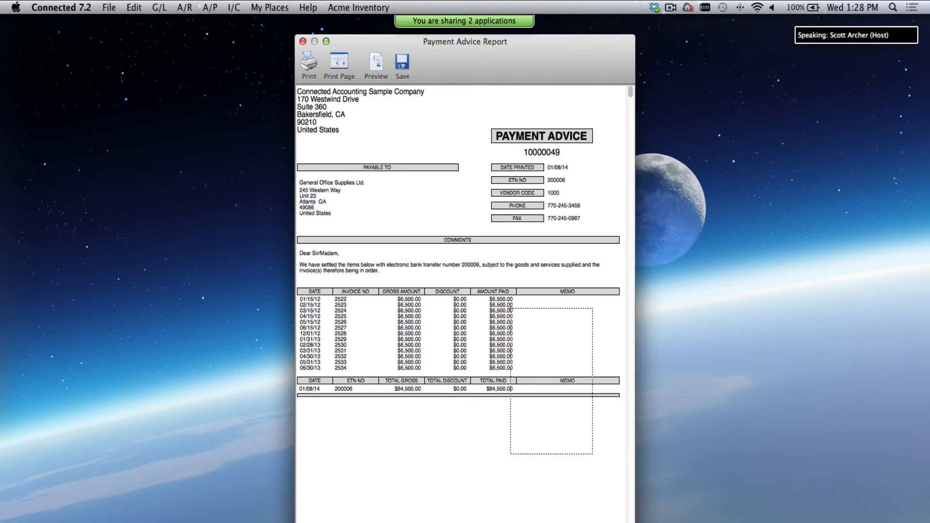
pyautogui.scroll(-3, 510, 309)
pyautogui.scroll(3, 510, 308)
pyautogui.click(302, 42)
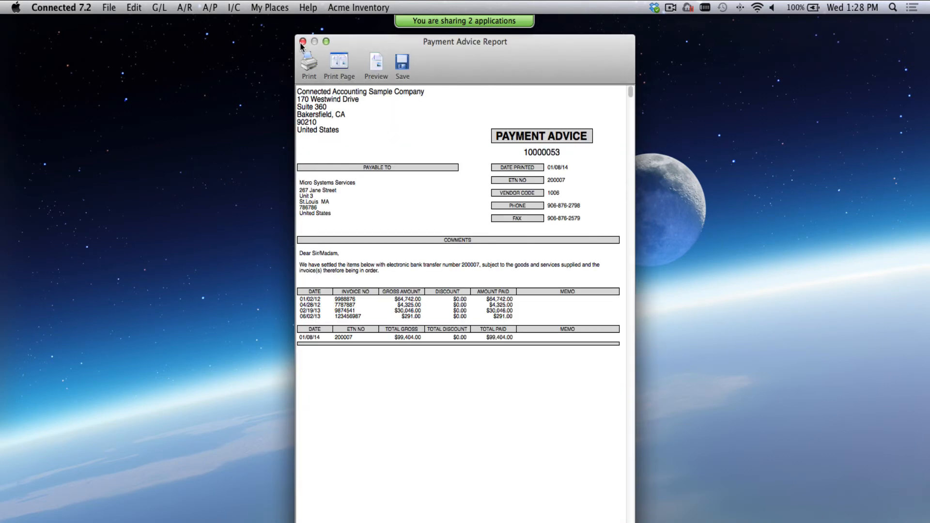
pyautogui.click(302, 43)
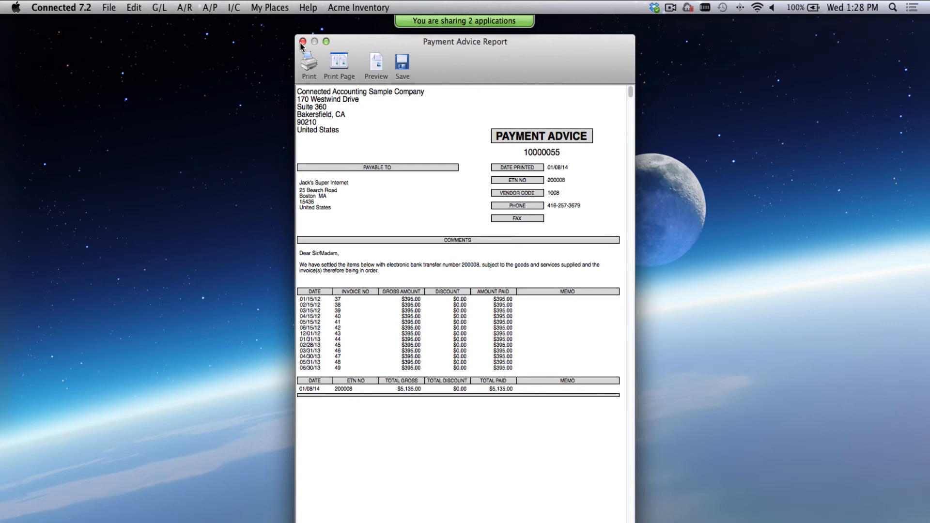
pyautogui.click(301, 42)
# - Close the last advice and send the four EFT vendor payment advices to Email
pyautogui.click(301, 42)
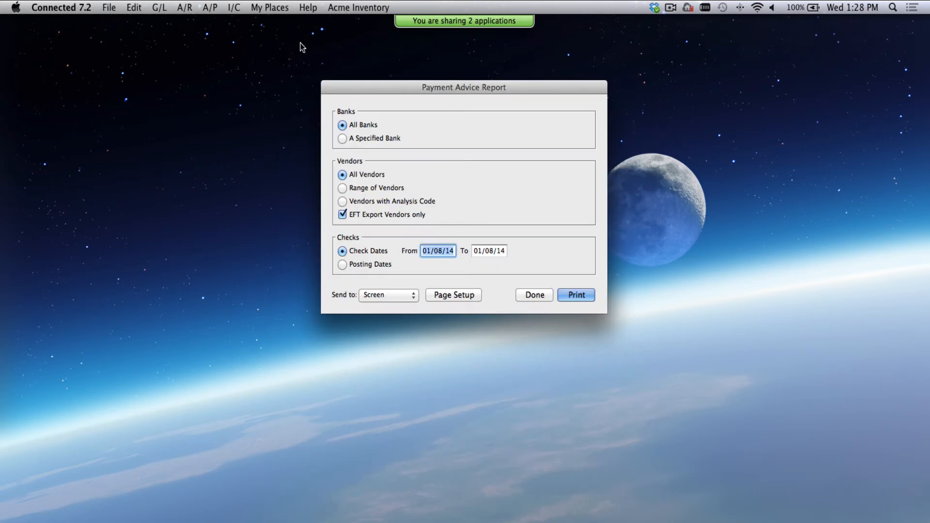
pyautogui.click(396, 297)
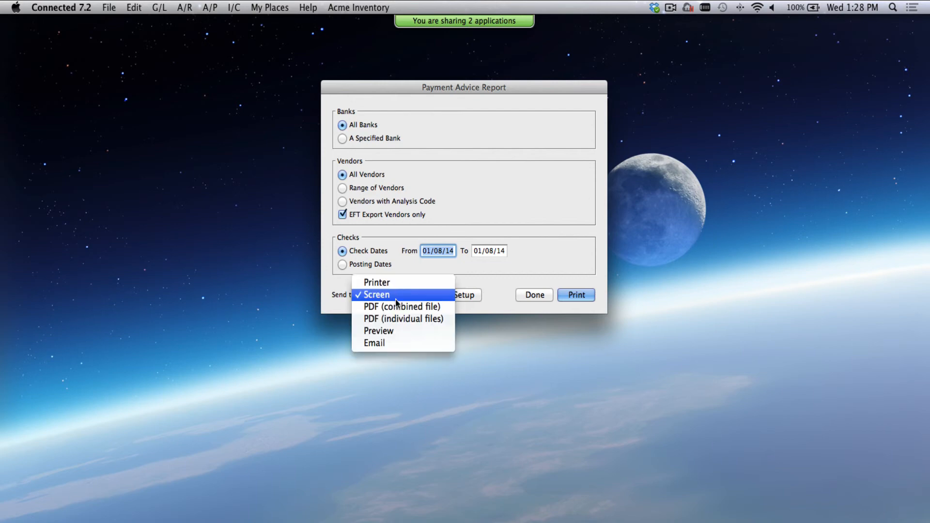
pyautogui.click(397, 345)
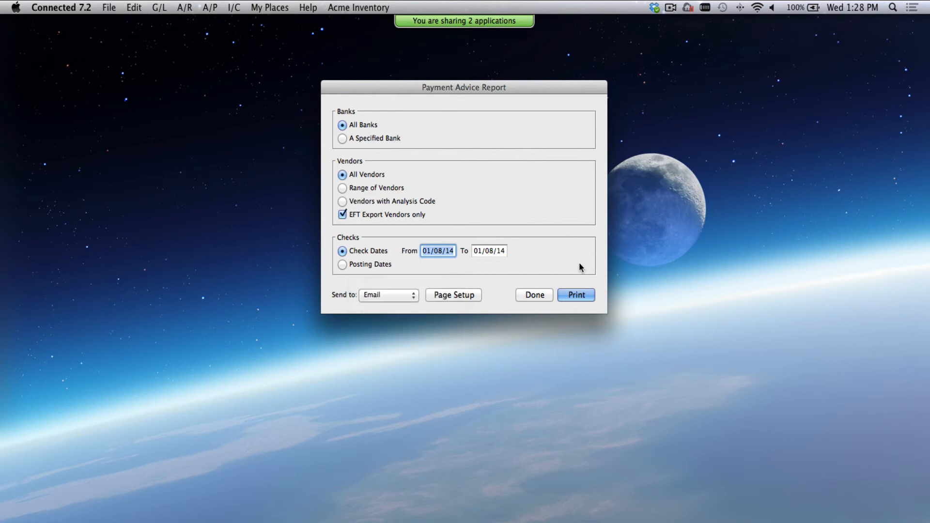
pyautogui.click(569, 297)
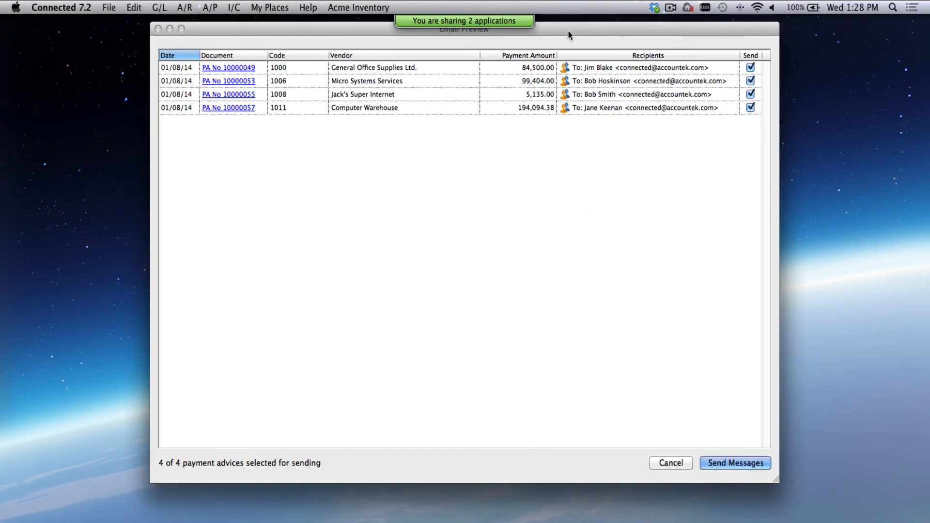
pyautogui.moveTo(568, 27); pyautogui.dragTo(567, 62)
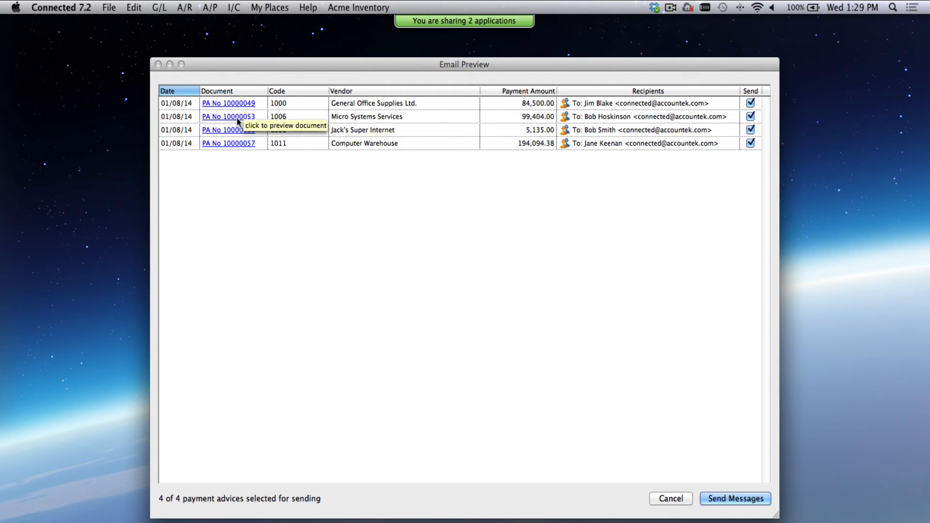
pyautogui.click(565, 104)
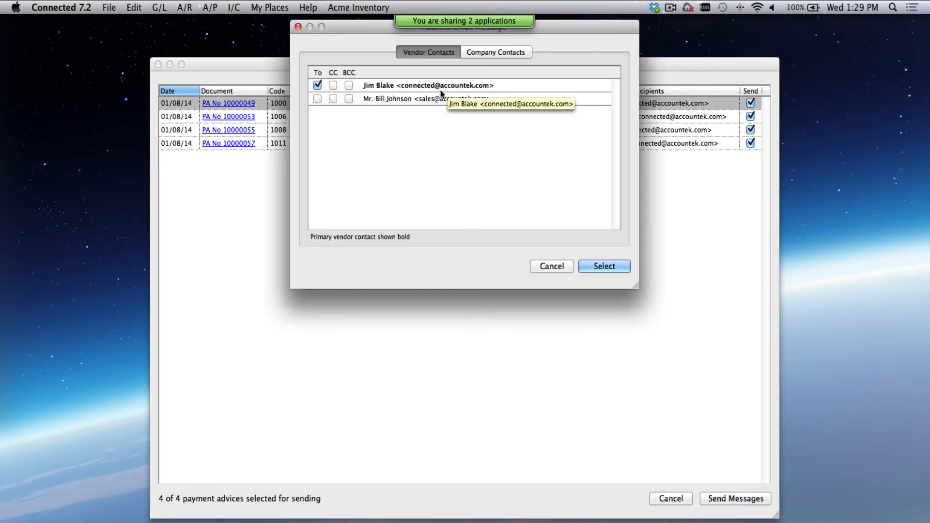
pyautogui.click(334, 99)
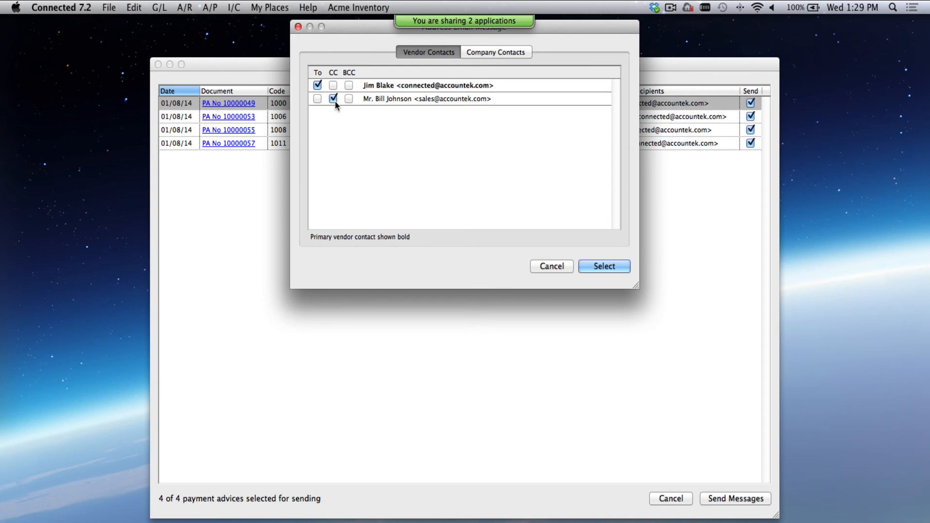
pyautogui.click(548, 265)
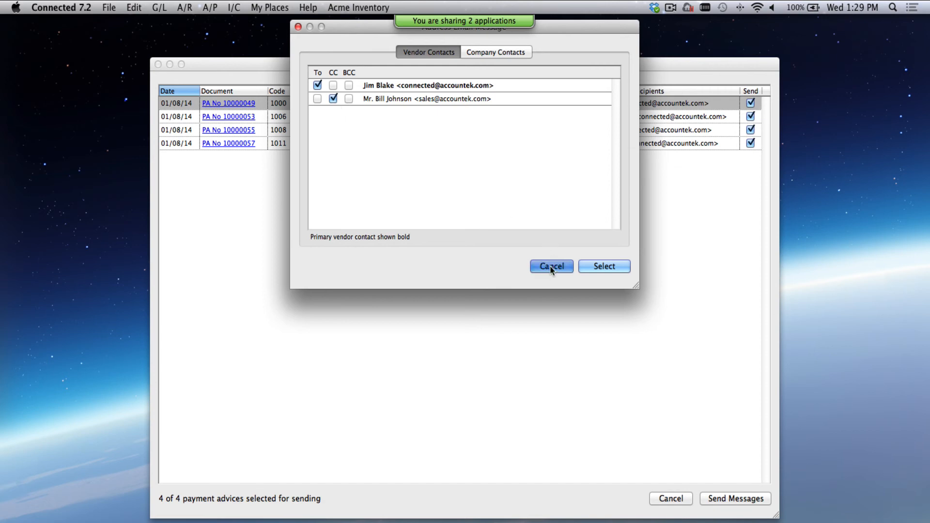